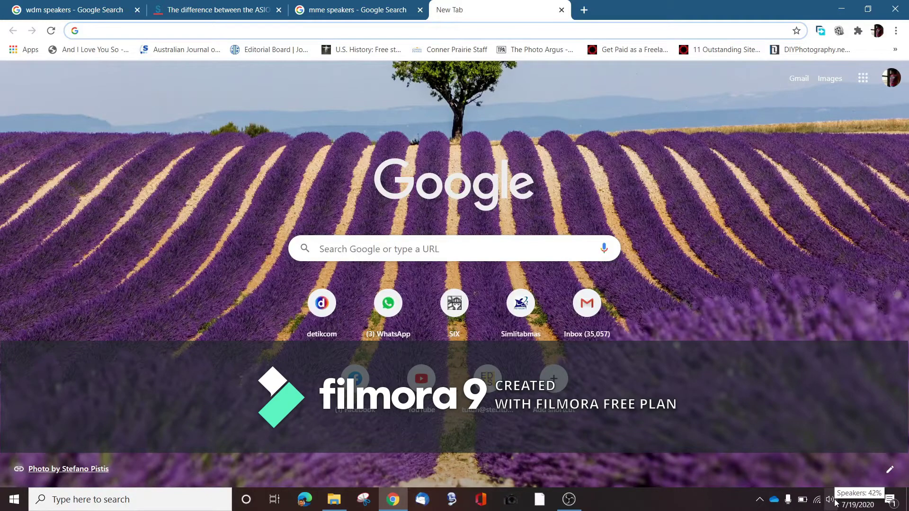
- Open the Windows Sound settings and review the list of output and input devices under Manage sound devices
{"action": "right_click", "coordinate": [829, 500]}
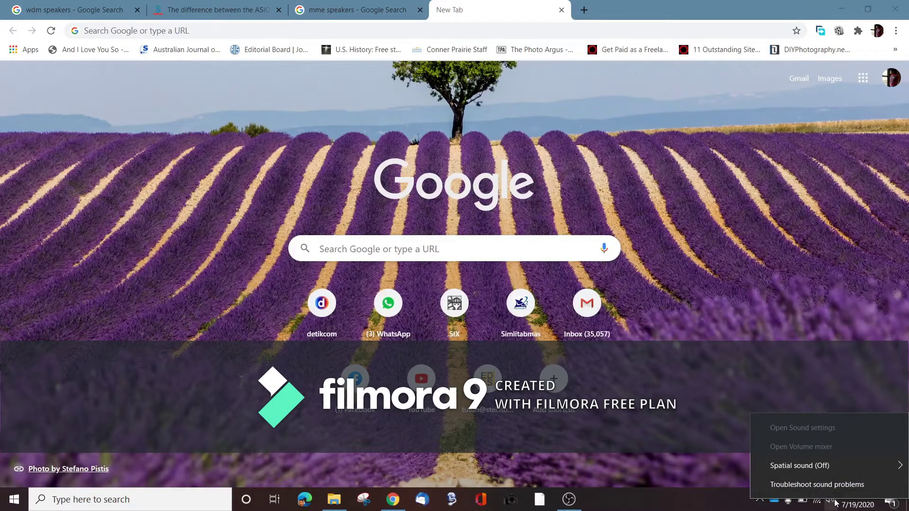
{"action": "left_click", "coordinate": [811, 434]}
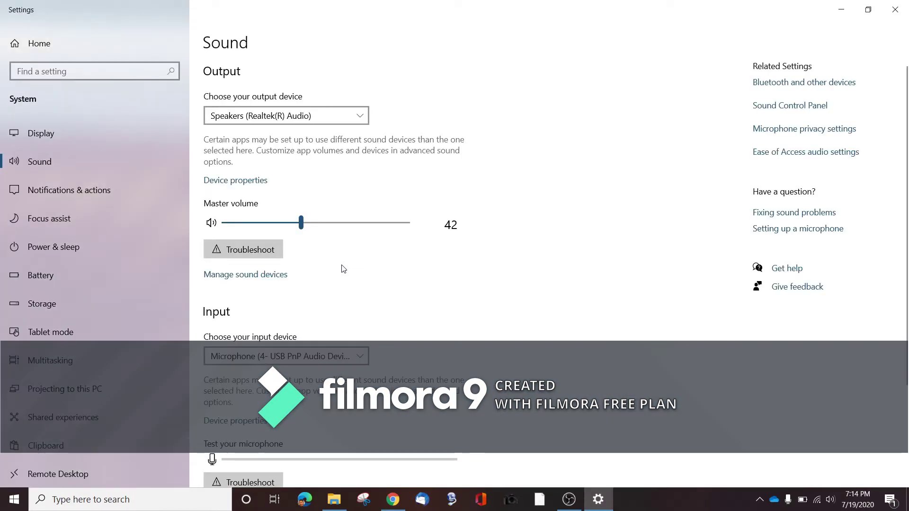
{"action": "scroll", "coordinate": [343, 269], "scroll_direction": "down", "scroll_amount": 3}
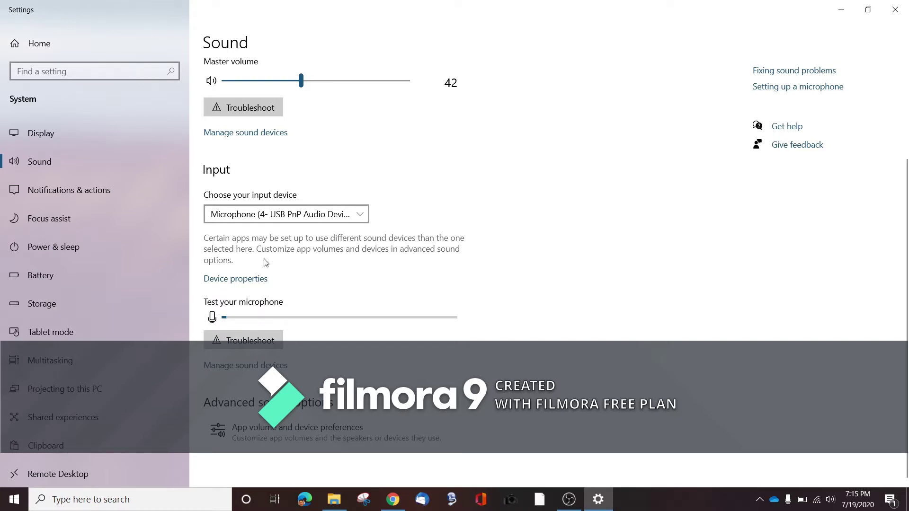
{"action": "left_click", "coordinate": [277, 367]}
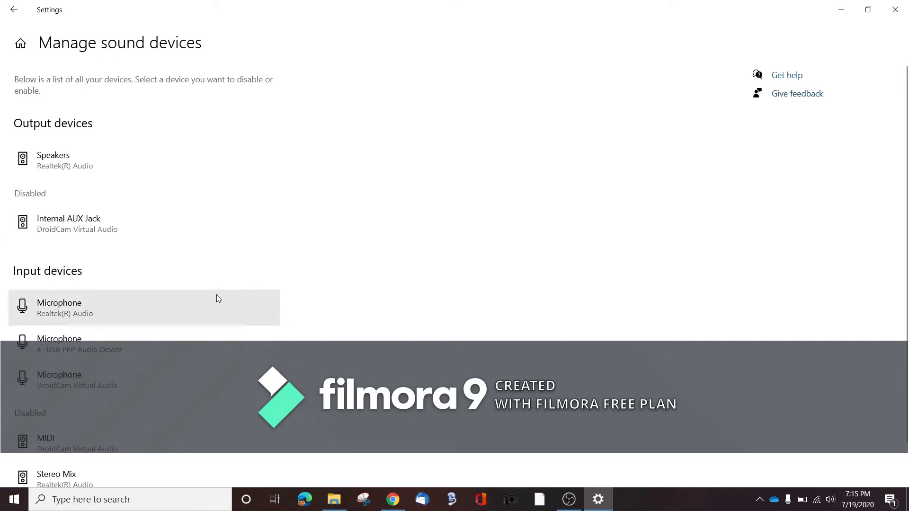
{"action": "scroll", "coordinate": [217, 298], "scroll_direction": "down", "scroll_amount": 1}
{"action": "scroll", "coordinate": [217, 298], "scroll_direction": "up", "scroll_amount": 1}
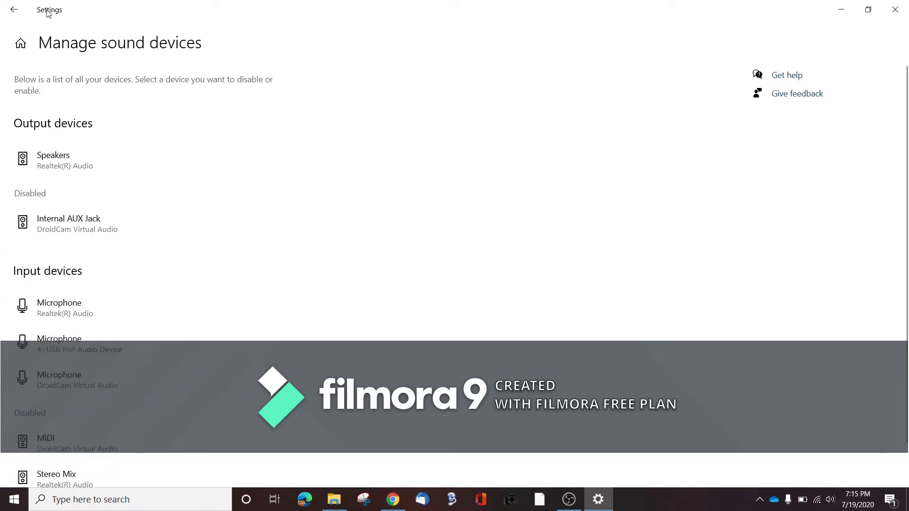
{"action": "left_click", "coordinate": [25, 13]}
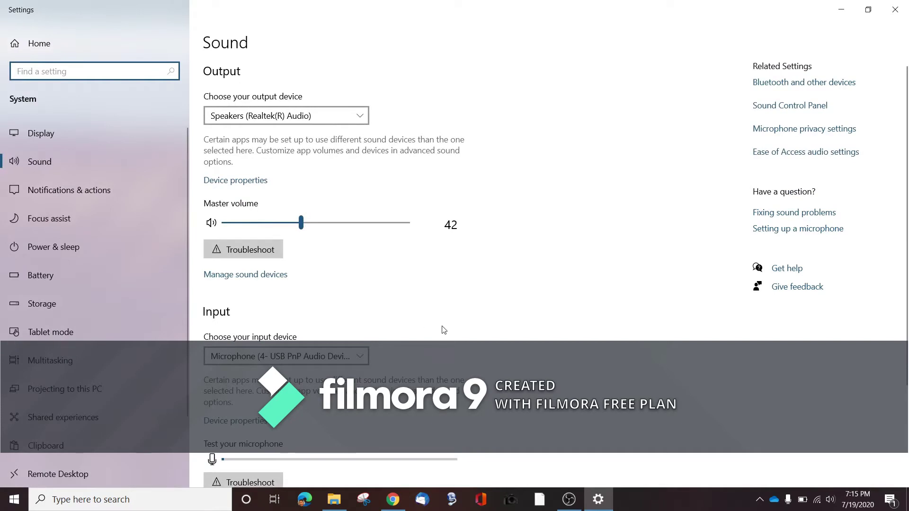
- Examine the App volume and device preferences, including the available output devices, and return to the main Sound settings
{"action": "scroll", "coordinate": [445, 329], "scroll_direction": "down", "scroll_amount": 3}
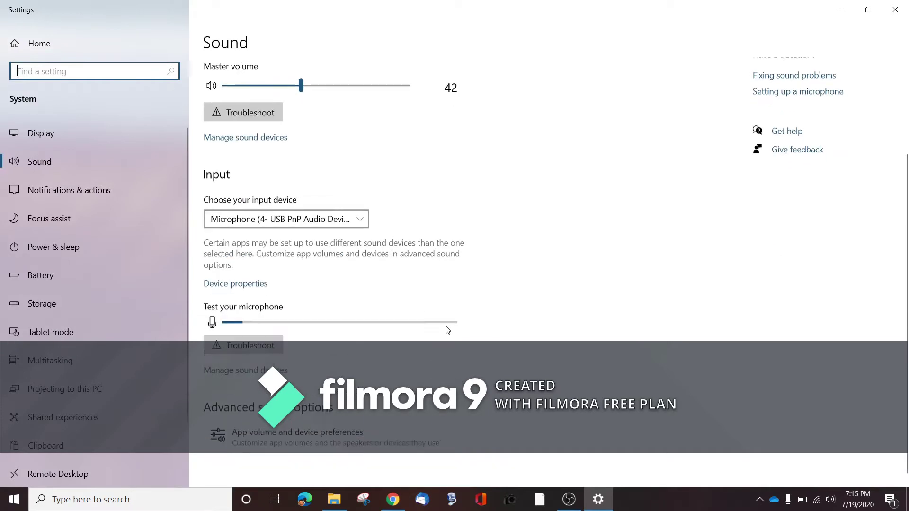
{"action": "left_click", "coordinate": [274, 437]}
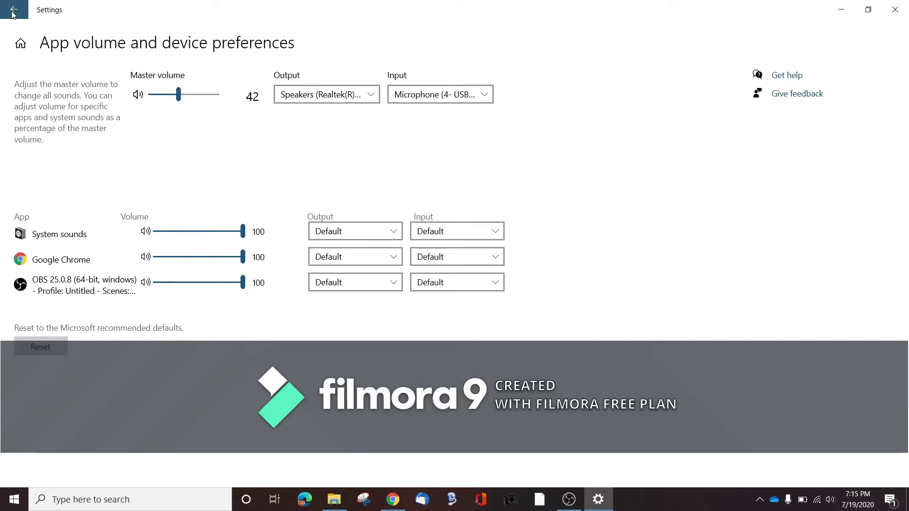
{"action": "left_click", "coordinate": [328, 100]}
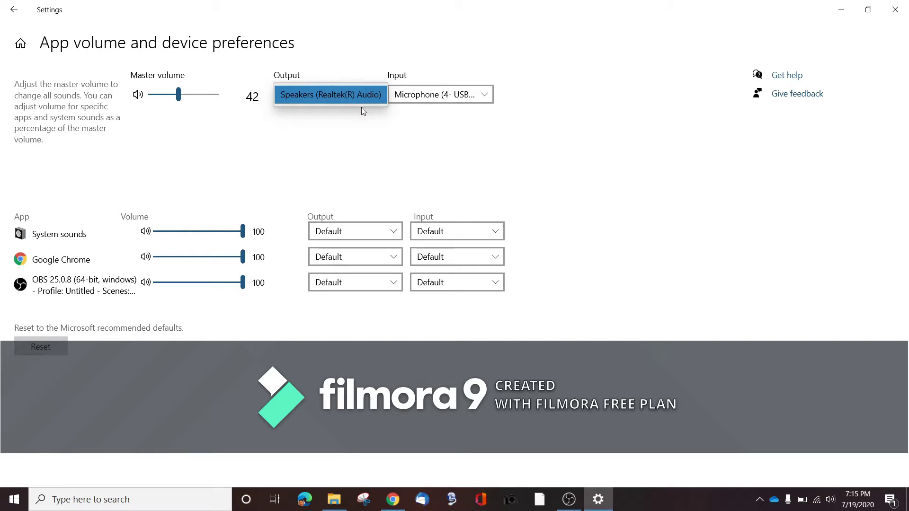
{"action": "left_click", "coordinate": [262, 130]}
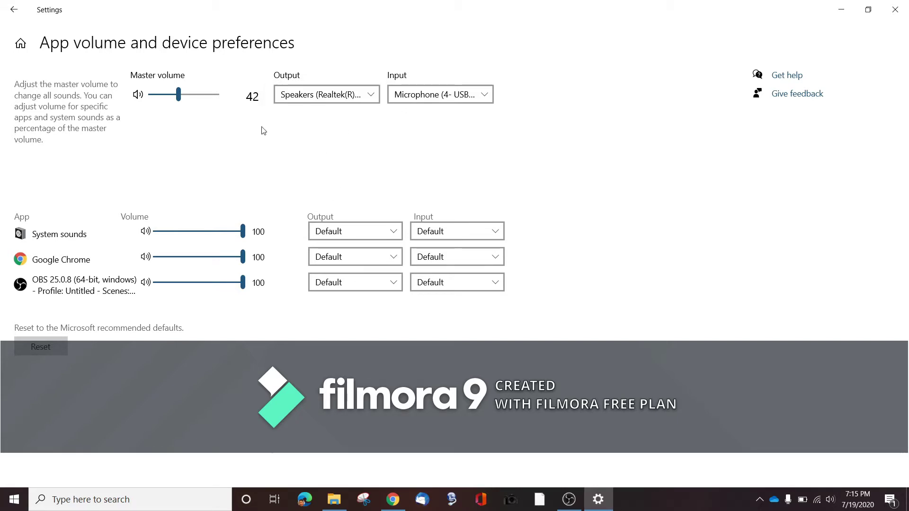
{"action": "left_click", "coordinate": [15, 9]}
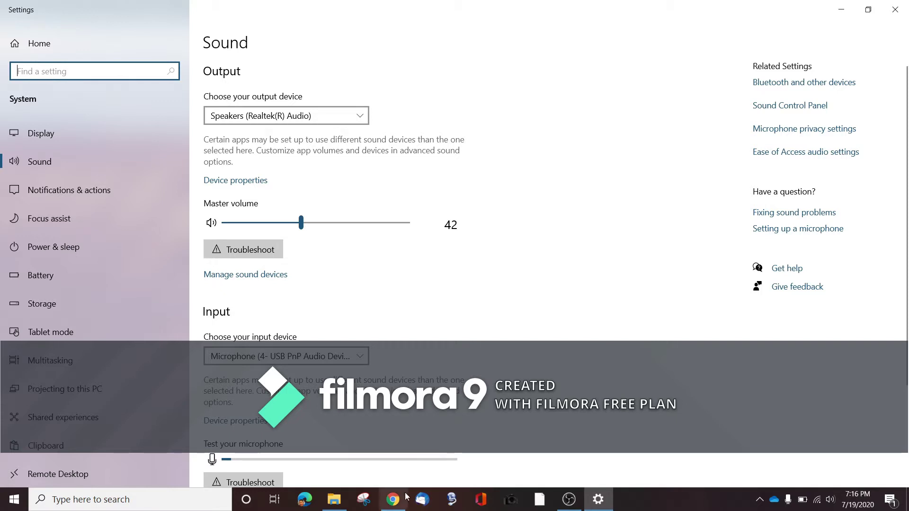
- Switch to Chrome, search Google for voicemeeter, and open the VB-Audio VoiceMeeter page
{"action": "left_click", "coordinate": [396, 509]}
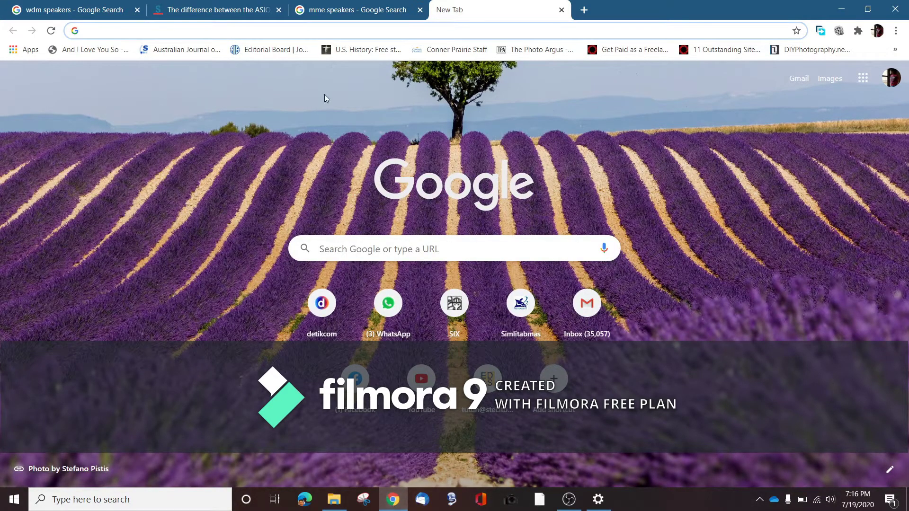
{"action": "left_click", "coordinate": [281, 29]}
{"action": "left_click", "coordinate": [156, 300]}
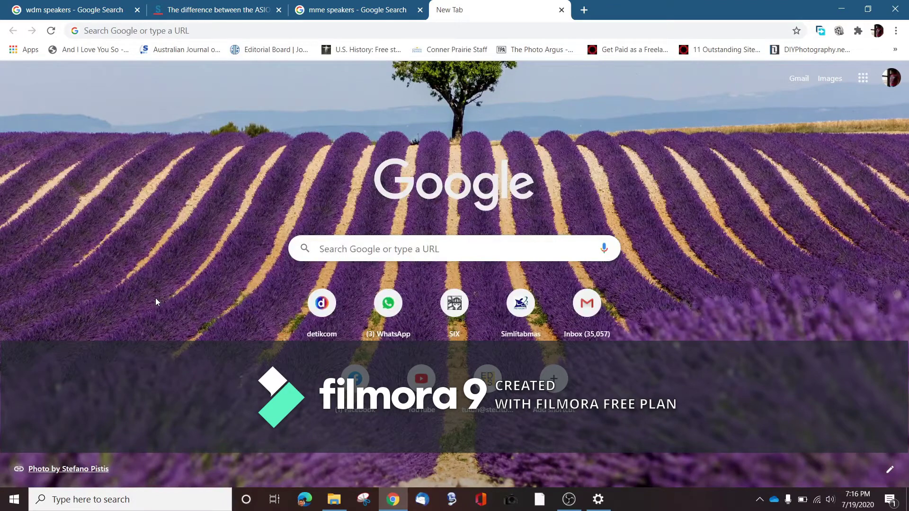
{"action": "left_click", "coordinate": [264, 34]}
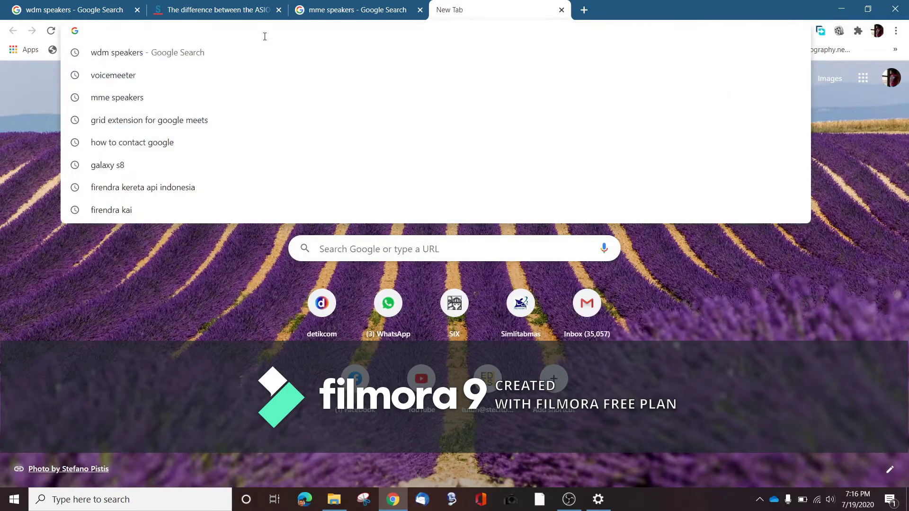
{"action": "type", "text": "voi"}
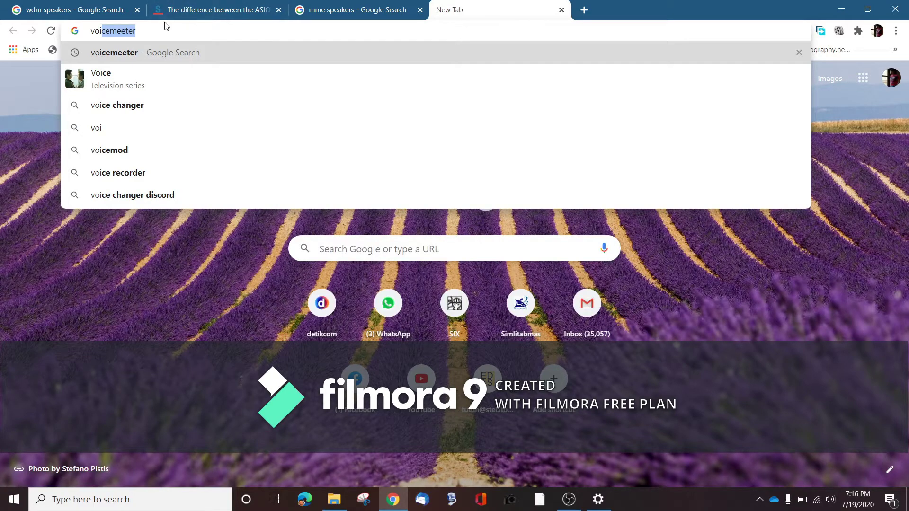
{"action": "key", "text": "Right"}
{"action": "key", "text": "Return"}
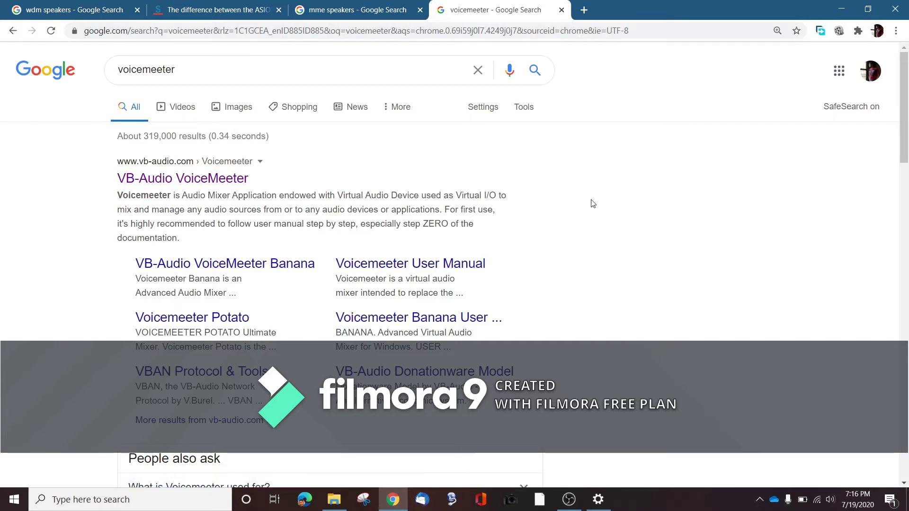
{"action": "left_click", "coordinate": [196, 180]}
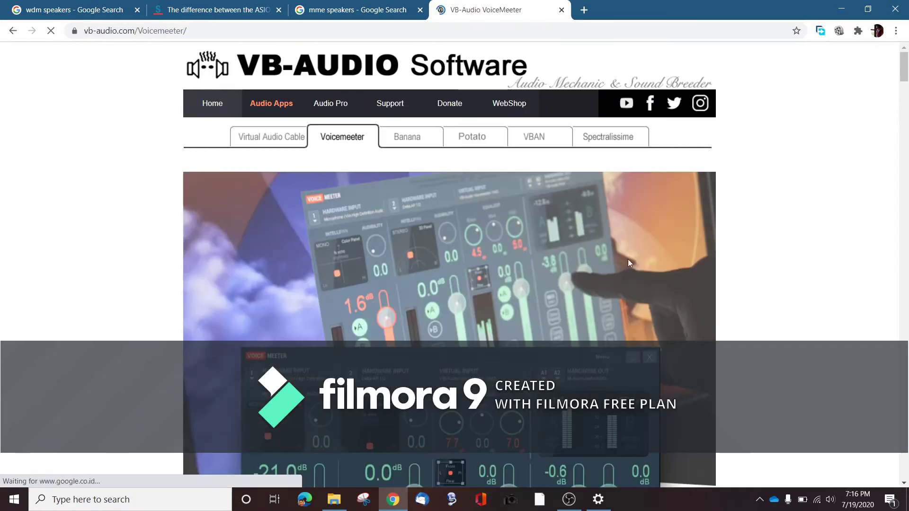
- Look through the Voicemeeter page, examining the mixer preview, the ZIP and EXE download options and the installation notes
{"action": "scroll", "coordinate": [659, 269], "scroll_direction": "down", "scroll_amount": 5}
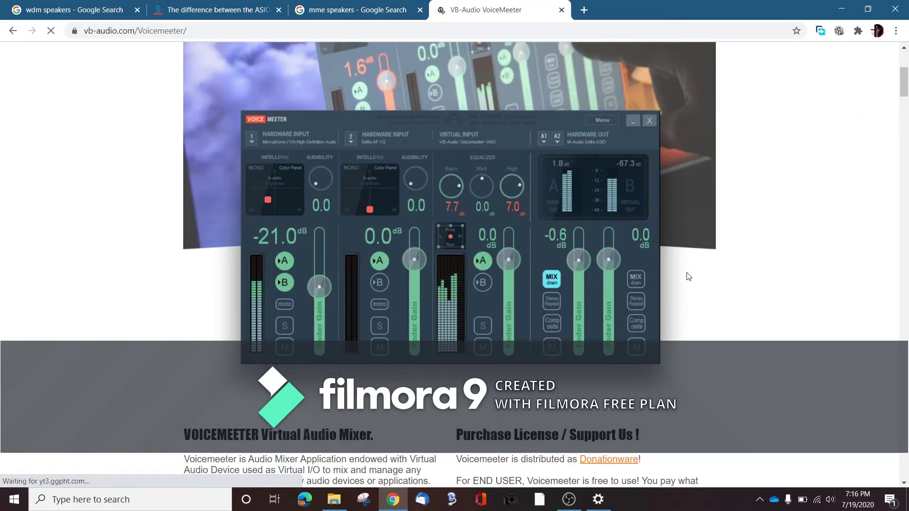
{"action": "scroll", "coordinate": [688, 277], "scroll_direction": "down", "scroll_amount": 1}
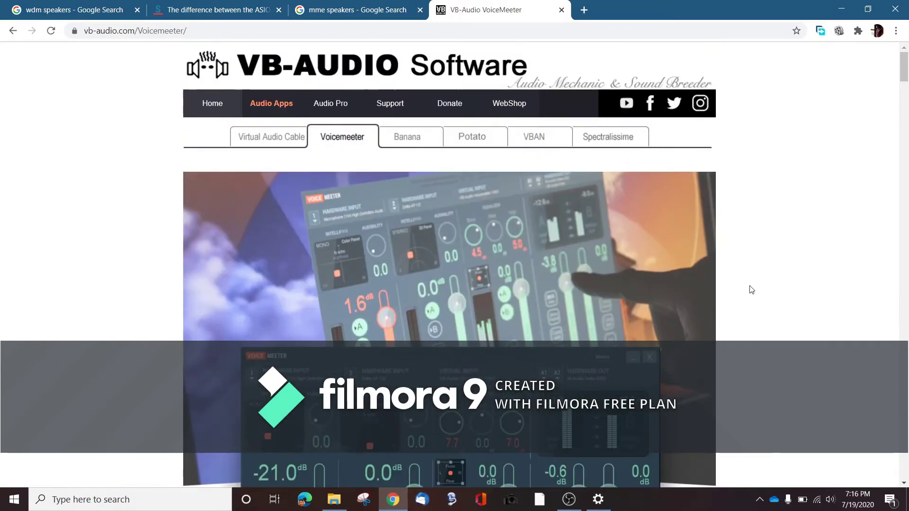
{"action": "scroll", "coordinate": [752, 290], "scroll_direction": "down", "scroll_amount": 8}
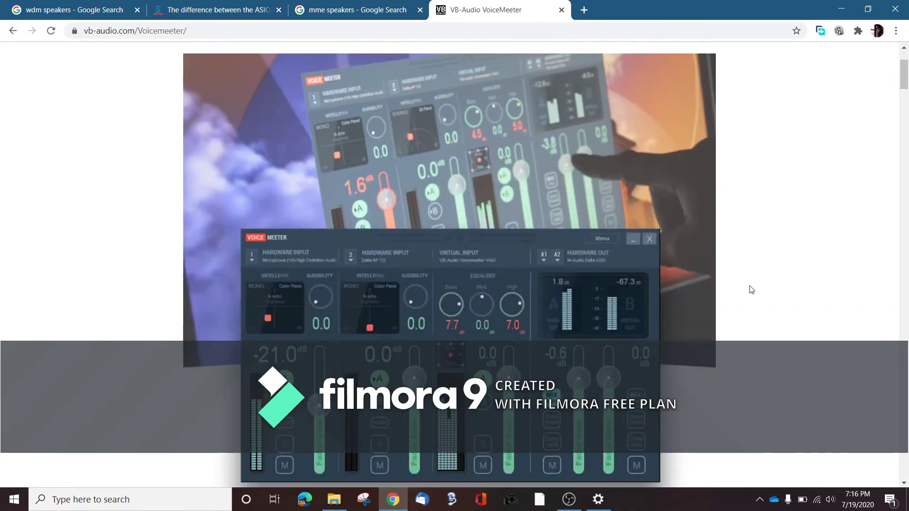
{"action": "scroll", "coordinate": [751, 290], "scroll_direction": "up", "scroll_amount": 1}
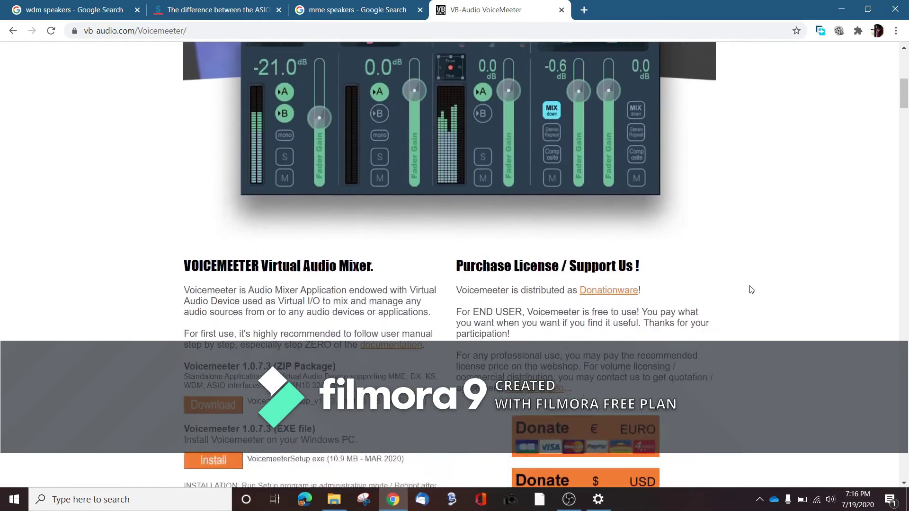
{"action": "scroll", "coordinate": [752, 289], "scroll_direction": "down", "scroll_amount": 3}
{"action": "scroll", "coordinate": [752, 289], "scroll_direction": "up", "scroll_amount": 7}
{"action": "scroll", "coordinate": [751, 290], "scroll_direction": "up", "scroll_amount": 3}
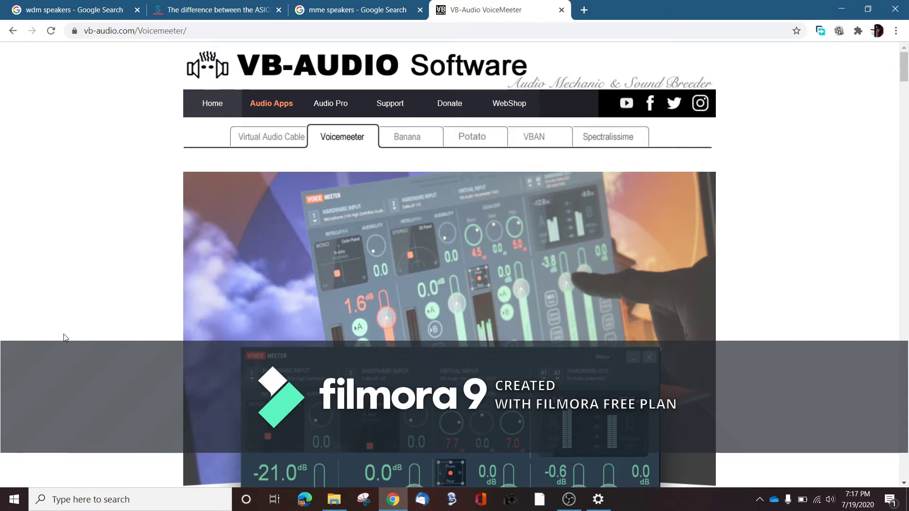
{"action": "scroll", "coordinate": [65, 337], "scroll_direction": "down", "scroll_amount": 6}
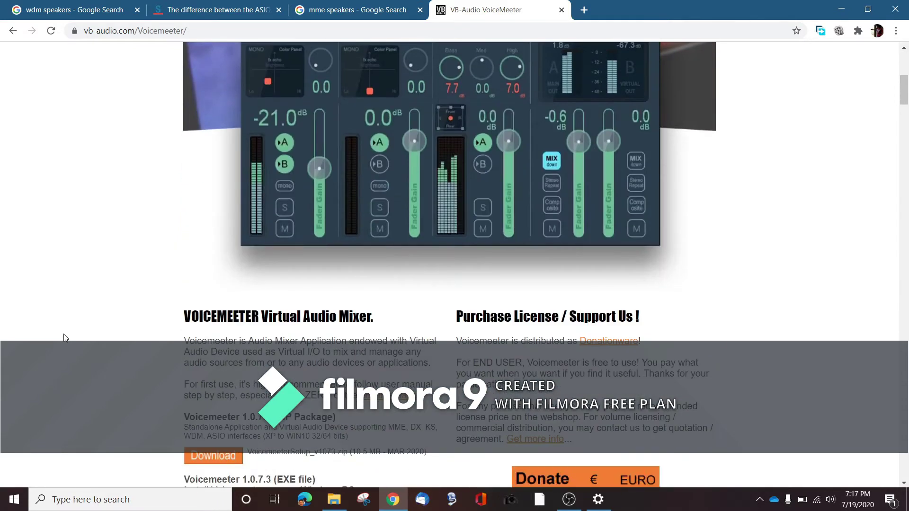
{"action": "scroll", "coordinate": [66, 337], "scroll_direction": "down", "scroll_amount": 1}
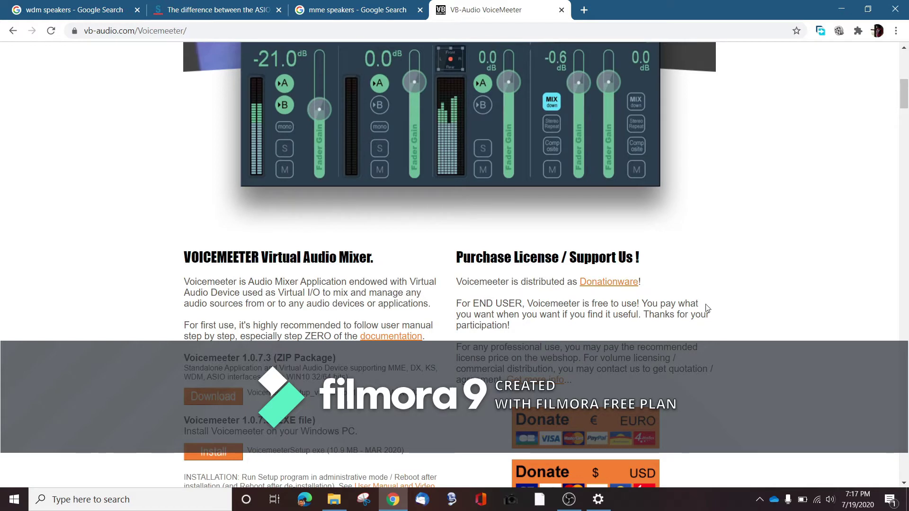
{"action": "scroll", "coordinate": [519, 241], "scroll_direction": "down", "scroll_amount": 1}
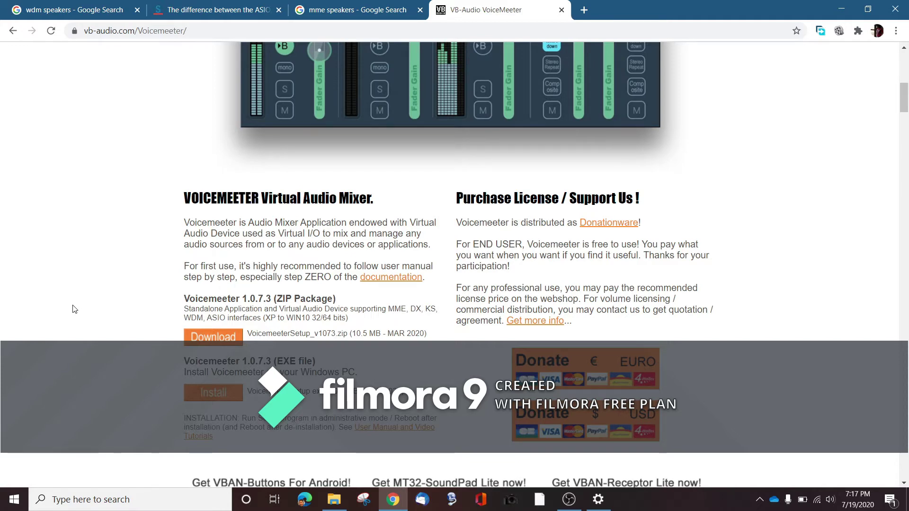
{"action": "scroll", "coordinate": [73, 309], "scroll_direction": "up", "scroll_amount": 1}
{"action": "scroll", "coordinate": [73, 309], "scroll_direction": "down", "scroll_amount": 2}
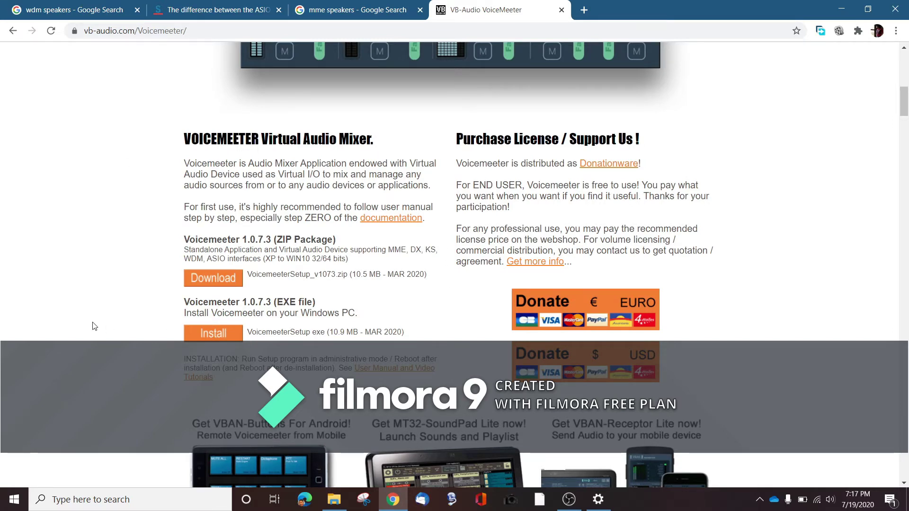
{"action": "scroll", "coordinate": [95, 326], "scroll_direction": "down", "scroll_amount": 5}
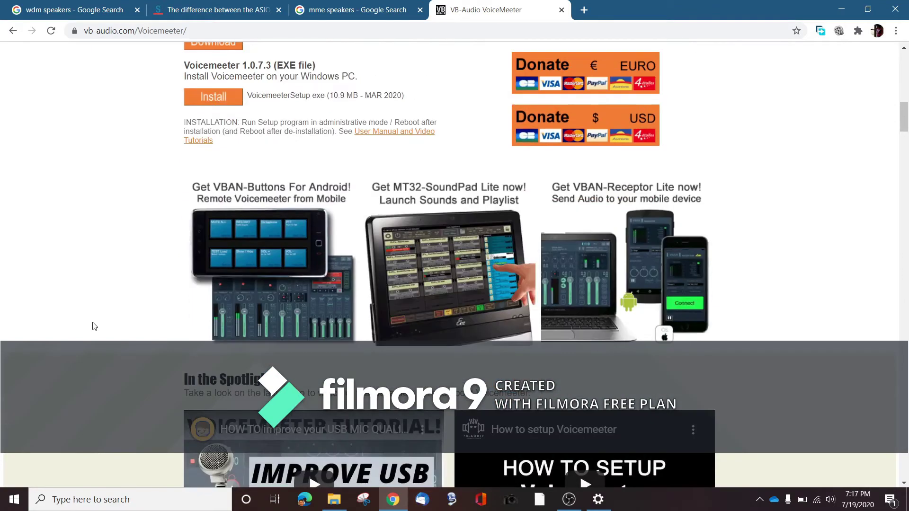
{"action": "scroll", "coordinate": [95, 326], "scroll_direction": "up", "scroll_amount": 5}
{"action": "scroll", "coordinate": [94, 325], "scroll_direction": "down", "scroll_amount": 3}
{"action": "scroll", "coordinate": [94, 326], "scroll_direction": "up", "scroll_amount": 10}
{"action": "scroll", "coordinate": [94, 326], "scroll_direction": "up", "scroll_amount": 4}
{"action": "scroll", "coordinate": [94, 325], "scroll_direction": "down", "scroll_amount": 3}
{"action": "scroll", "coordinate": [95, 326], "scroll_direction": "down", "scroll_amount": 9}
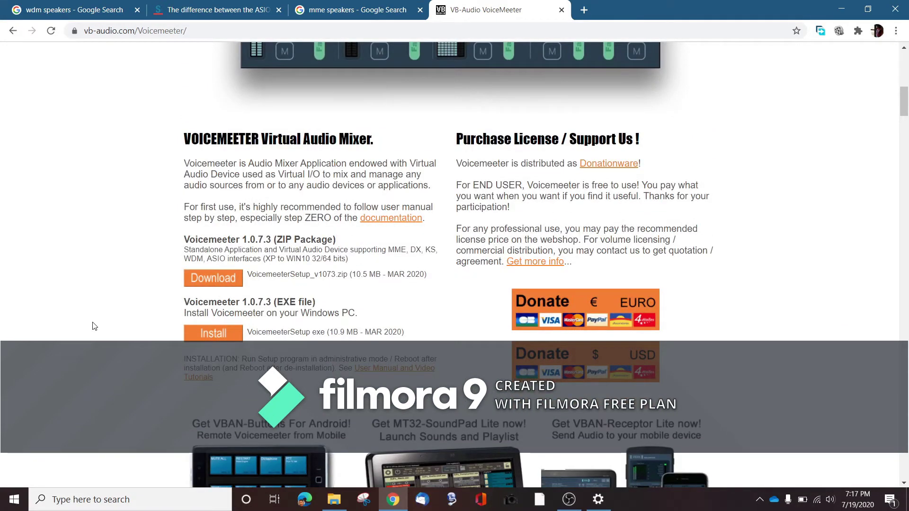
{"action": "scroll", "coordinate": [94, 326], "scroll_direction": "down", "scroll_amount": 1}
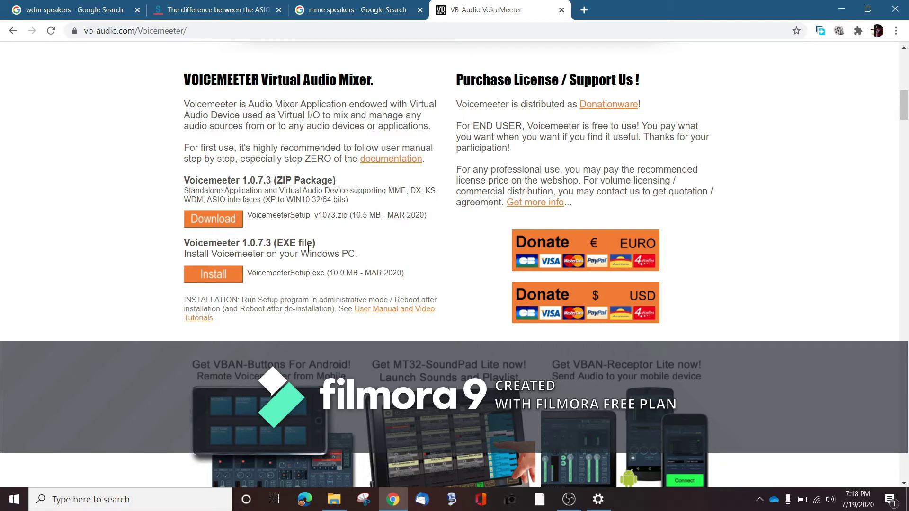
- Download the Voicemeeter 1.0.7.3 EXE installer as VoicemeeterSetup.exe with Free Download Manager and check its progress
{"action": "left_click_drag", "start_coordinate": [314, 275], "coordinate": [322, 276]}
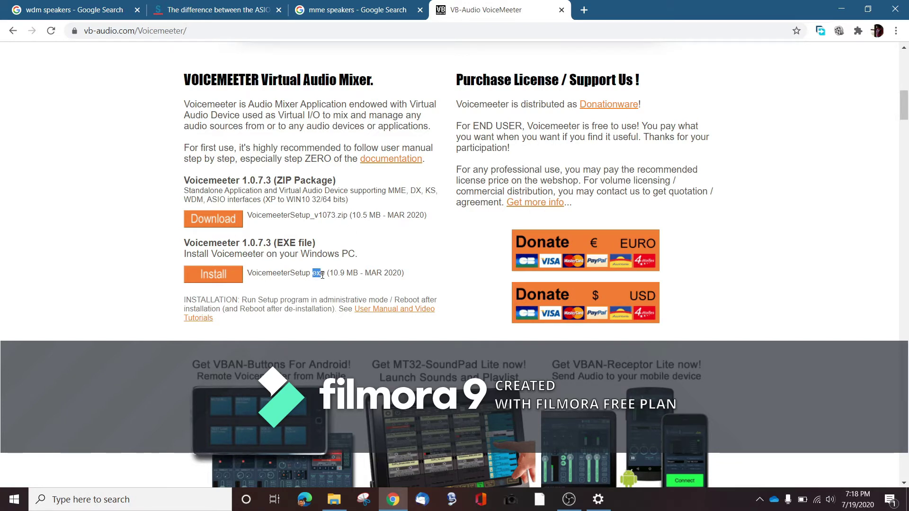
{"action": "left_click", "coordinate": [281, 290]}
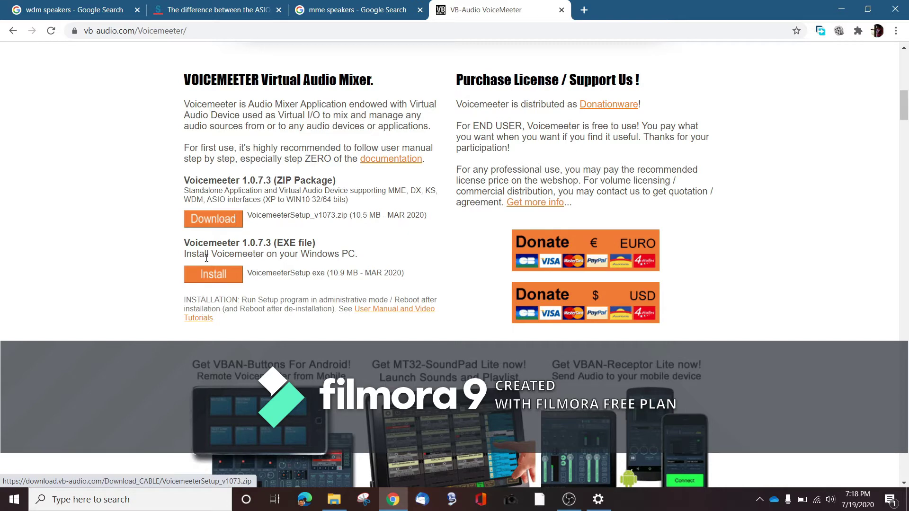
{"action": "left_click", "coordinate": [211, 279]}
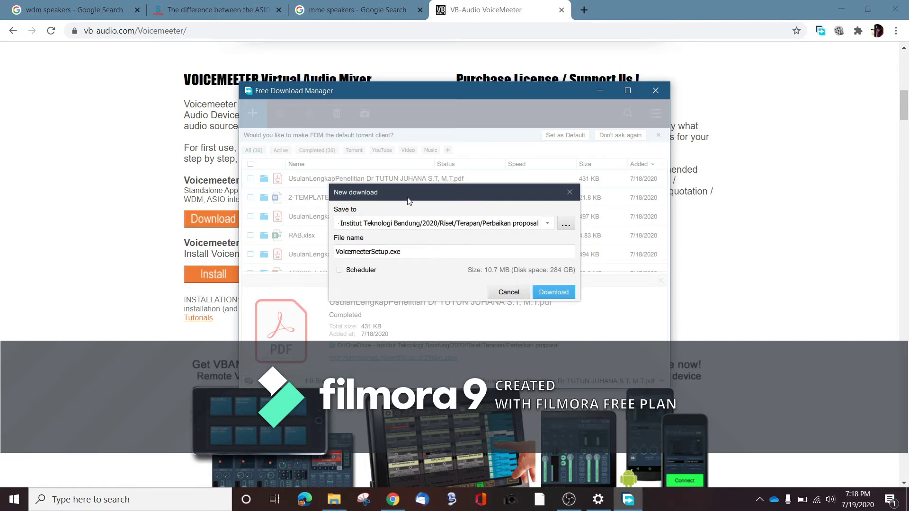
{"action": "left_click", "coordinate": [555, 295]}
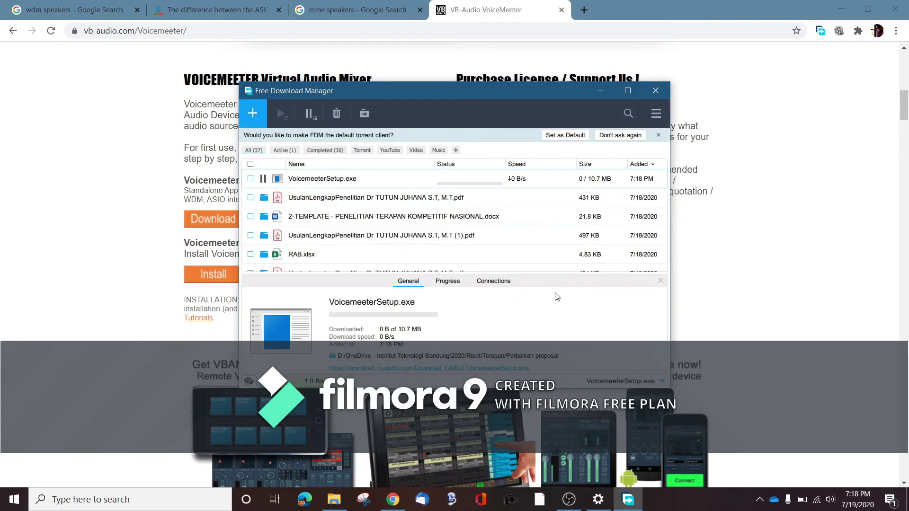
{"action": "left_click", "coordinate": [604, 90]}
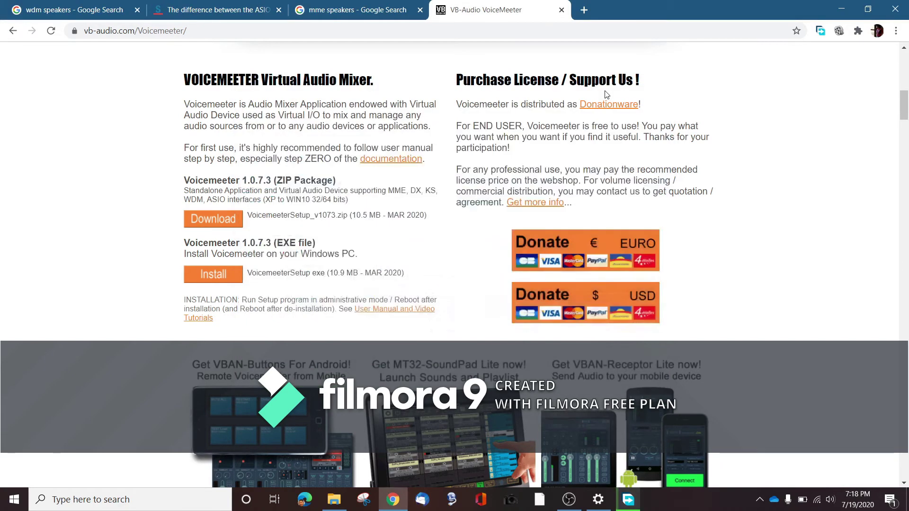
{"action": "left_click", "coordinate": [627, 499]}
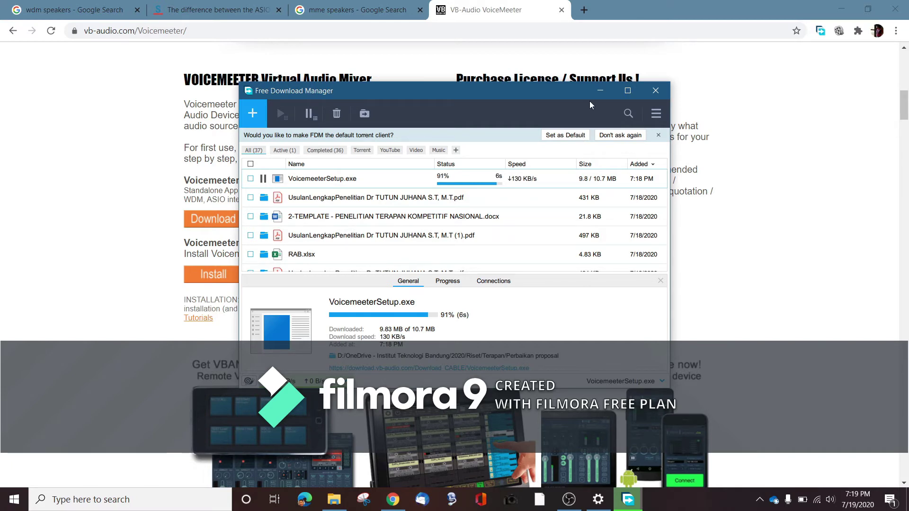
- Check the VoicemeeterSetup.exe download in Free Download Manager and show the finished file in its folder
{"action": "left_click", "coordinate": [600, 91]}
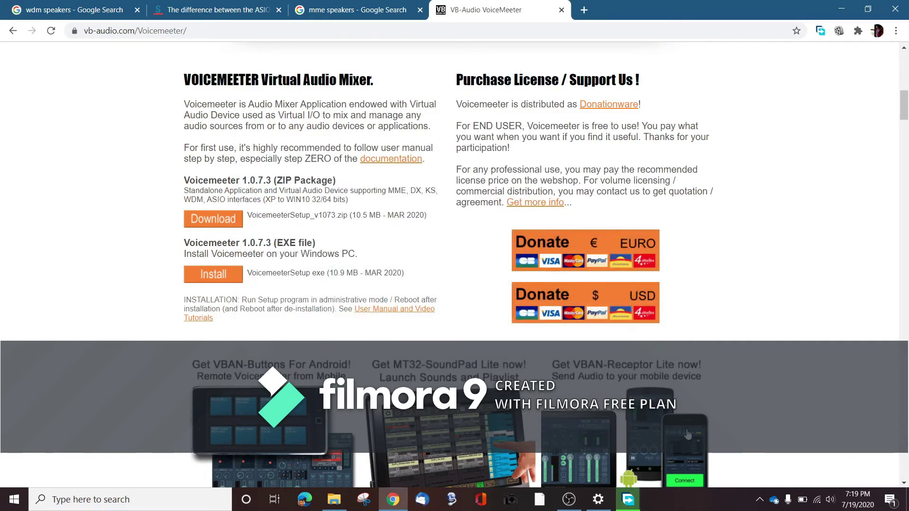
{"action": "left_click", "coordinate": [628, 500]}
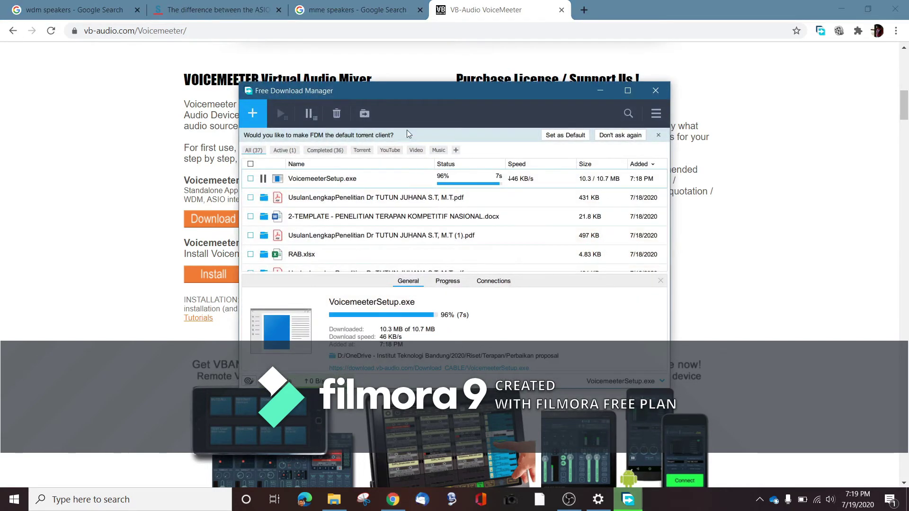
{"action": "left_click_drag", "start_coordinate": [337, 96], "coordinate": [322, 244]}
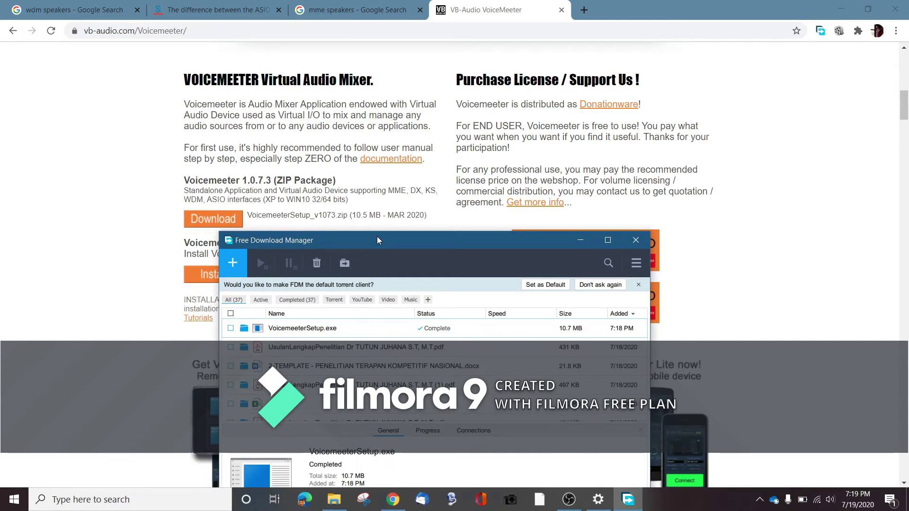
{"action": "left_click_drag", "start_coordinate": [509, 252], "coordinate": [462, 99]}
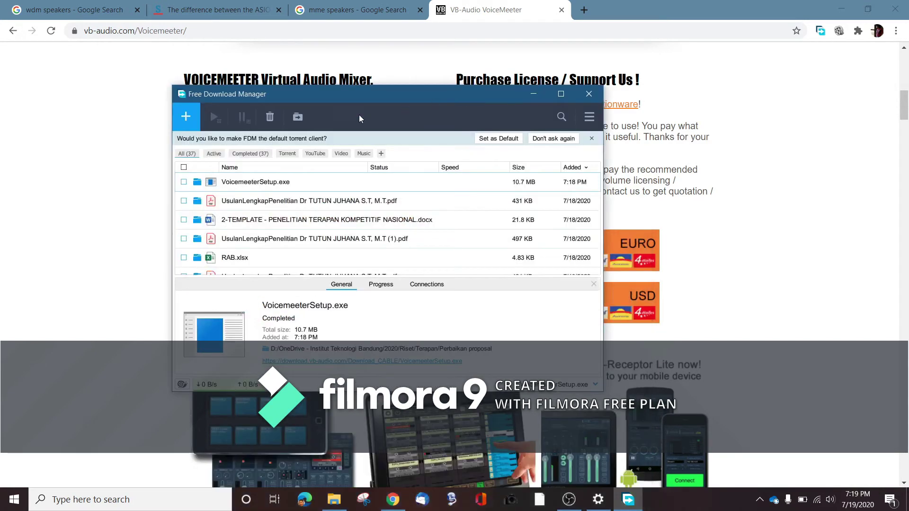
{"action": "right_click", "coordinate": [251, 186]}
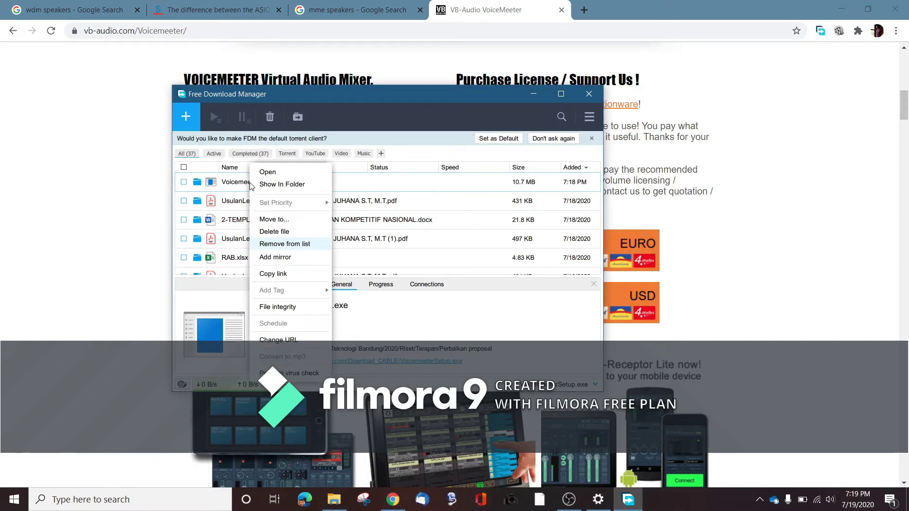
{"action": "left_click", "coordinate": [276, 186]}
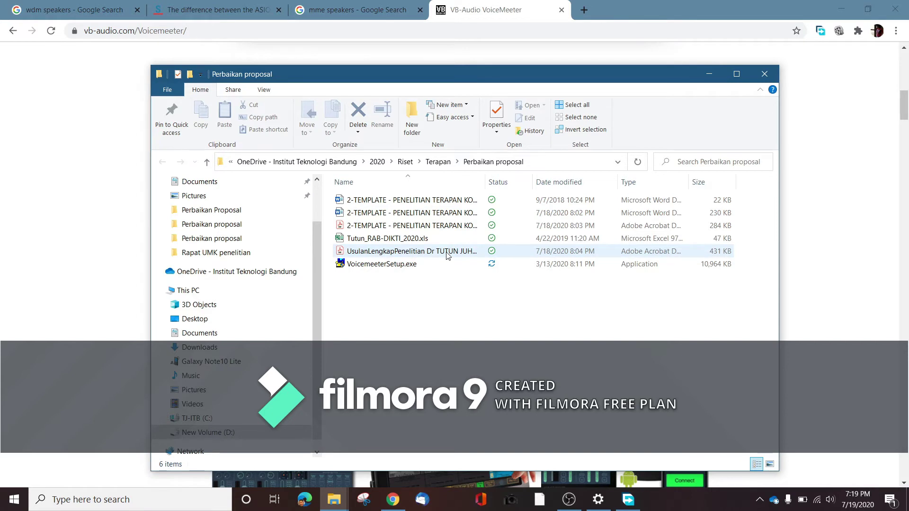
- Run VoicemeeterSetup.exe and install VB-Audio Voicemeeter 1.0.7.3
{"action": "left_click", "coordinate": [425, 267]}
{"action": "double_click", "coordinate": [394, 269]}
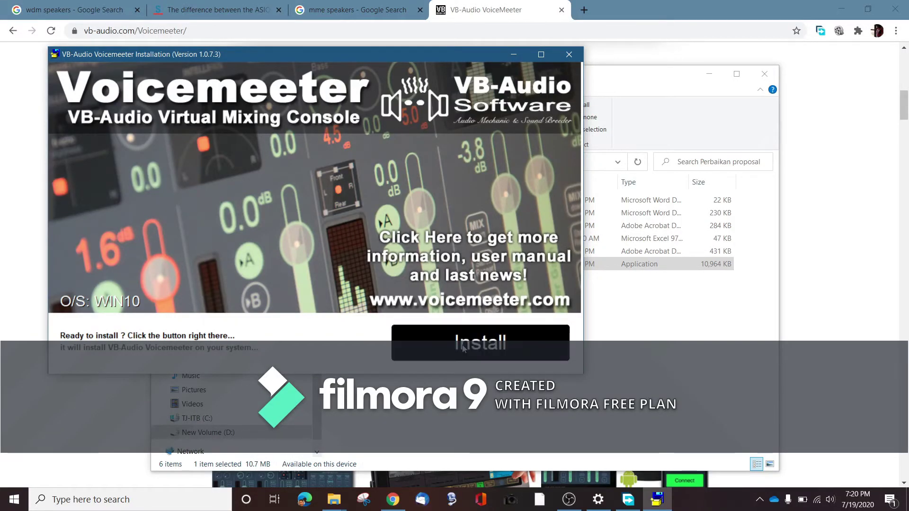
{"action": "left_click", "coordinate": [463, 348]}
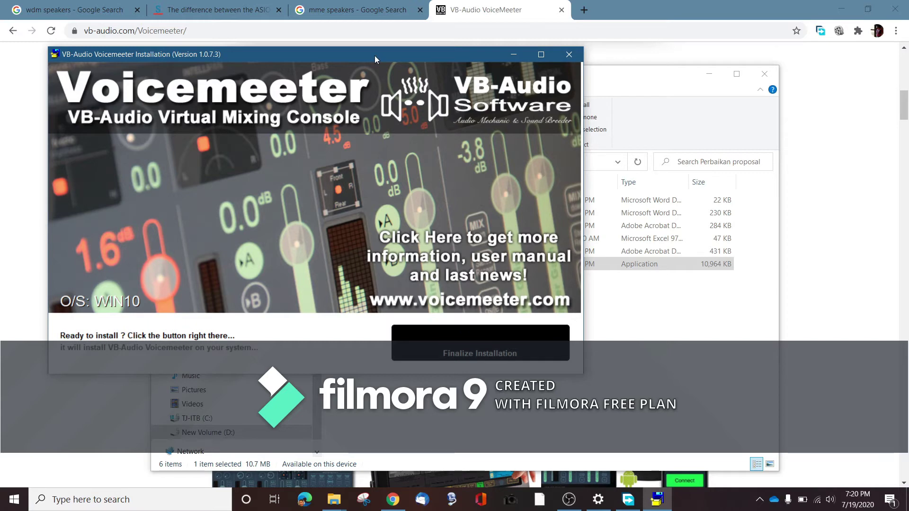
{"action": "left_click_drag", "start_coordinate": [348, 56], "coordinate": [507, 88]}
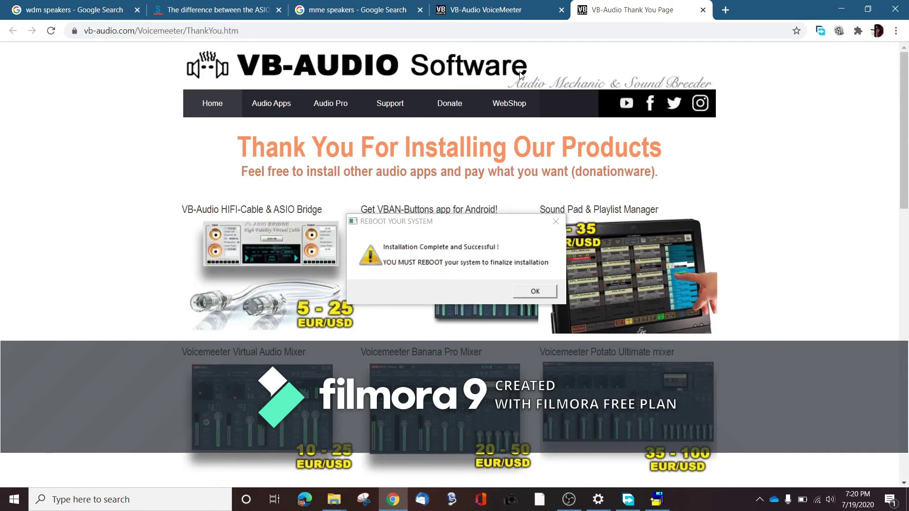
{"action": "left_click", "coordinate": [570, 507]}
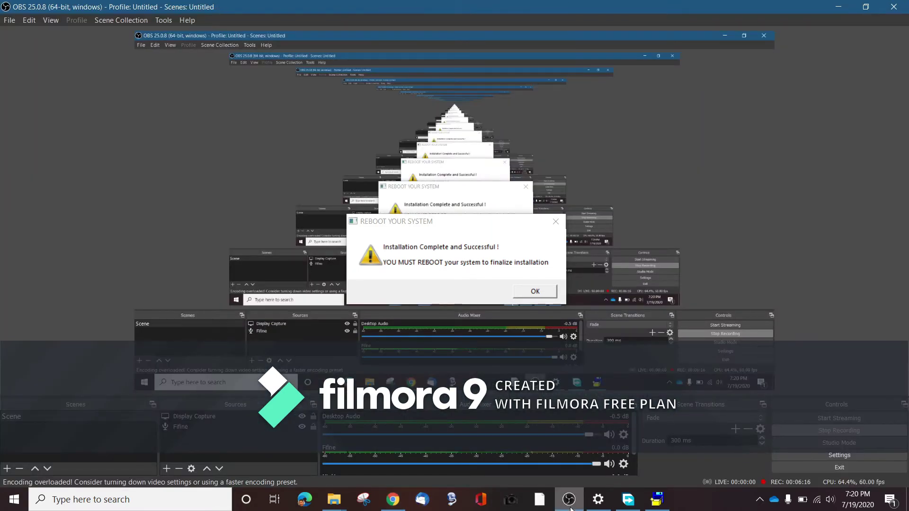
{"action": "left_click", "coordinate": [570, 507]}
{"action": "left_click", "coordinate": [570, 507]}
{"action": "left_click", "coordinate": [570, 506]}
{"action": "left_click", "coordinate": [570, 506]}
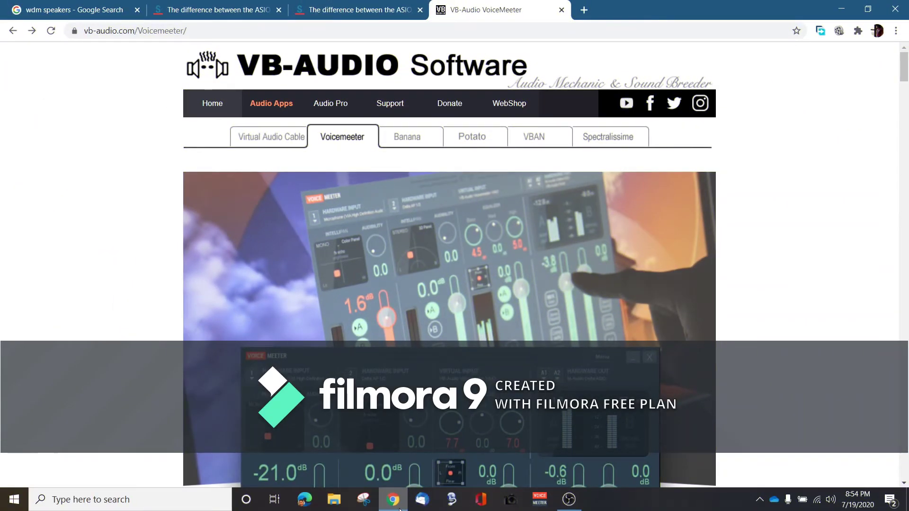
- Examine the recently added Voicemeeter programs in the Windows Start menu and the pinning options for Voicemeeter
{"action": "left_click", "coordinate": [13, 507]}
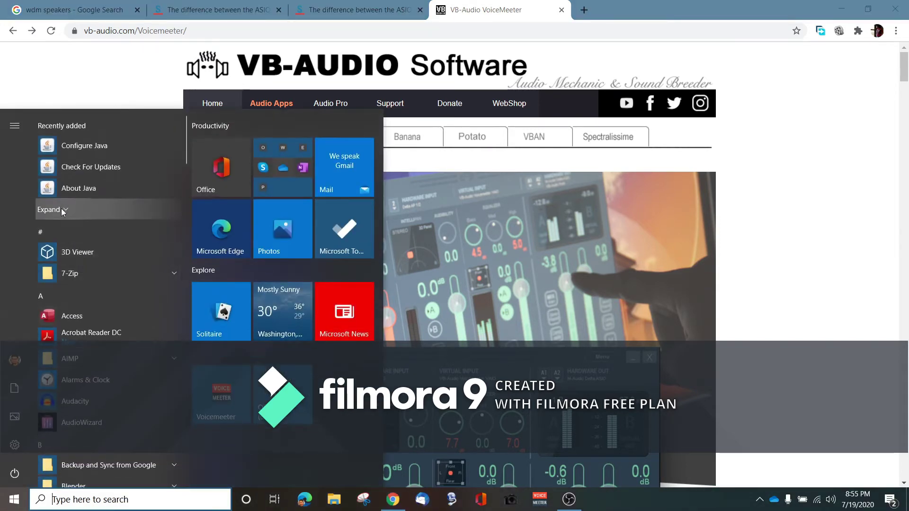
{"action": "left_click", "coordinate": [61, 208]}
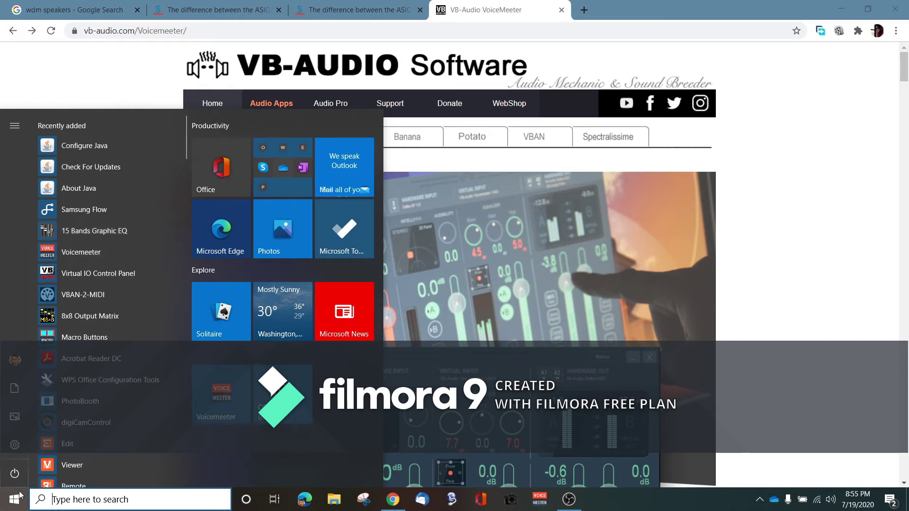
{"action": "left_click", "coordinate": [13, 504]}
{"action": "left_click", "coordinate": [13, 505]}
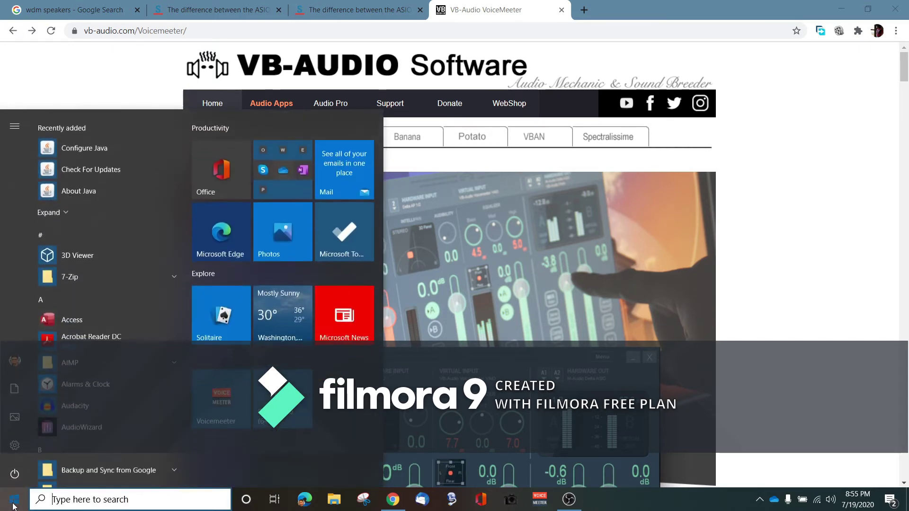
{"action": "left_click", "coordinate": [61, 214]}
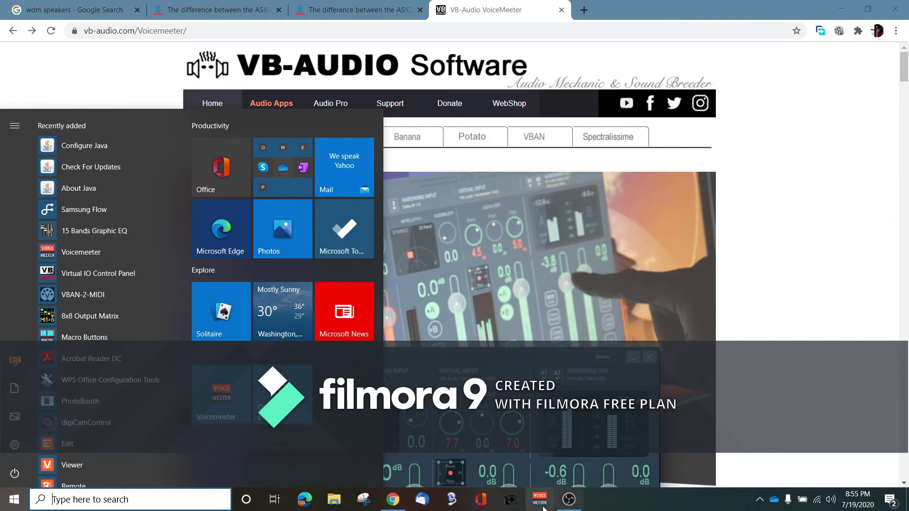
{"action": "right_click", "coordinate": [126, 251]}
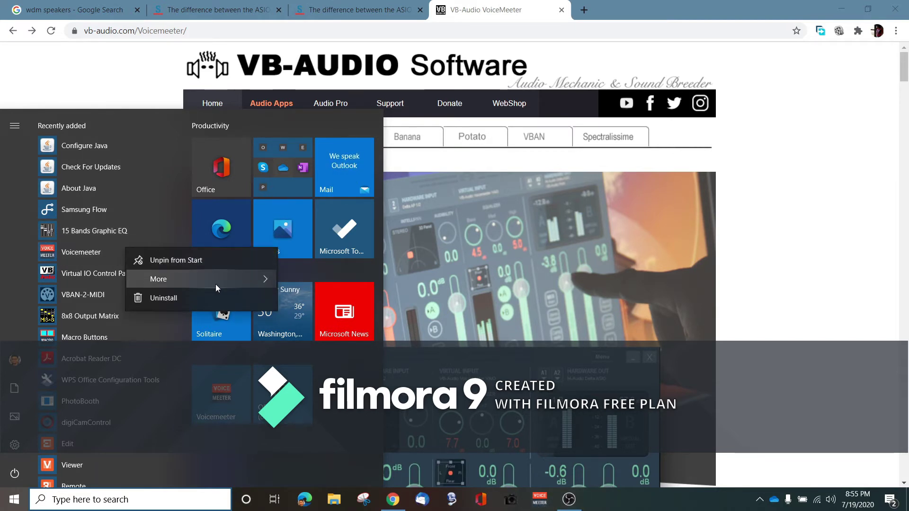
{"action": "mouse_move", "coordinate": [225, 281]}
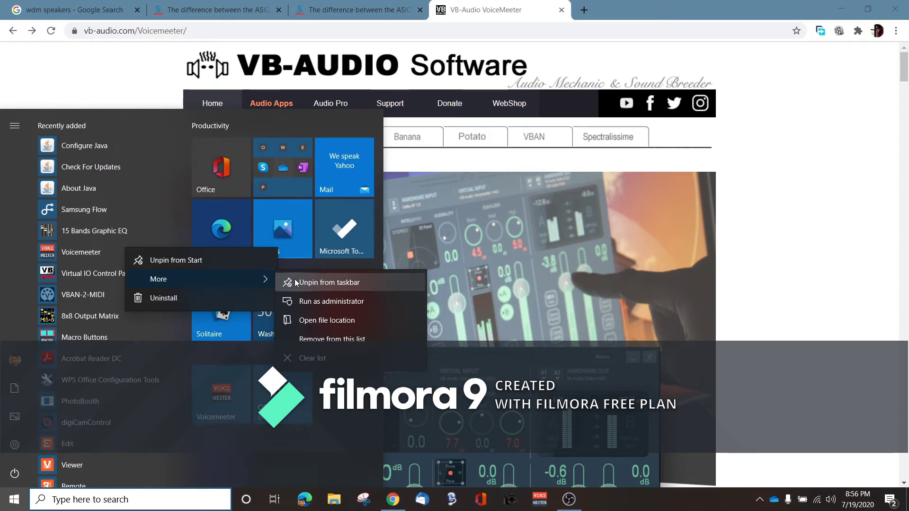
{"action": "left_click", "coordinate": [833, 287]}
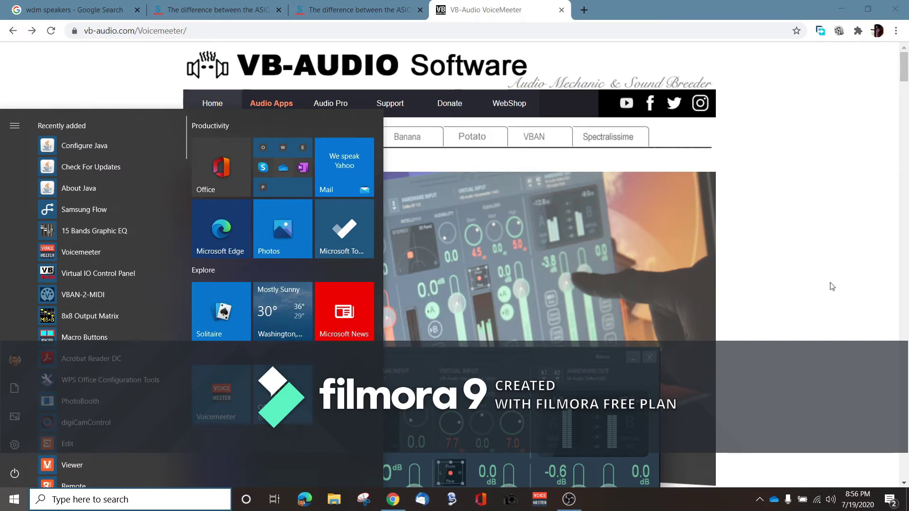
{"action": "left_click", "coordinate": [832, 287]}
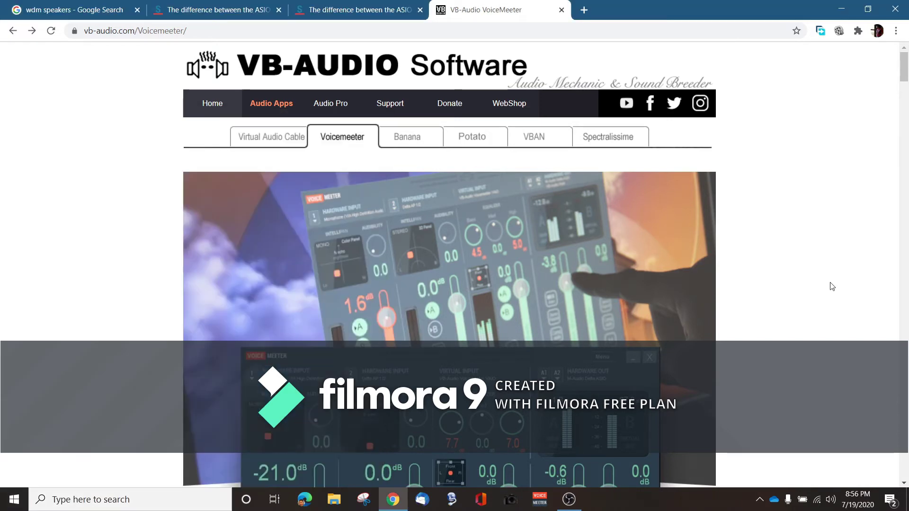
- Launch Voicemeeter and lower the fader gain of Hardware Input 1 to -inf dB
{"action": "left_click", "coordinate": [540, 499]}
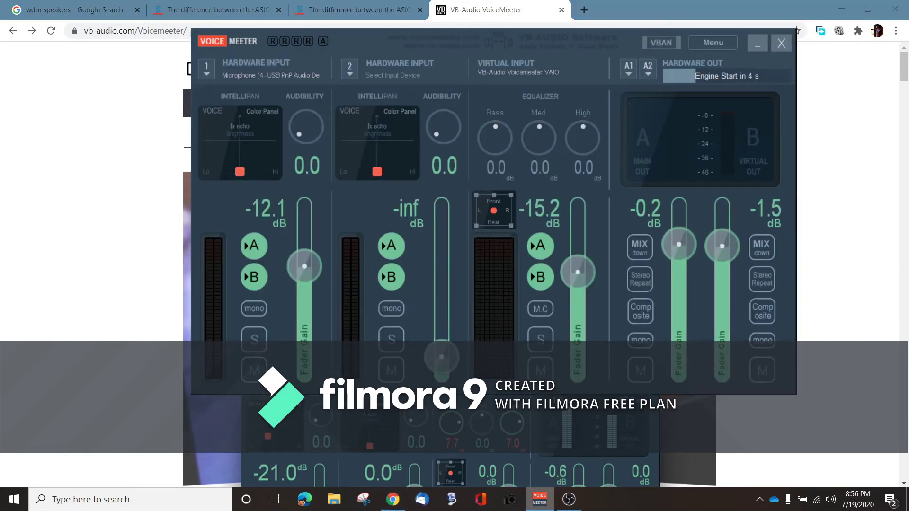
{"action": "left_click_drag", "start_coordinate": [396, 35], "coordinate": [334, 121]}
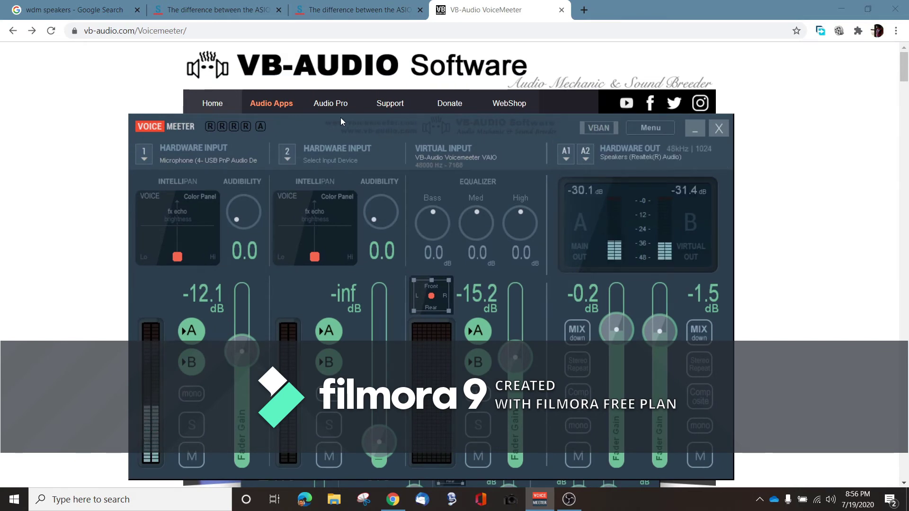
{"action": "left_click_drag", "start_coordinate": [243, 352], "coordinate": [241, 455]}
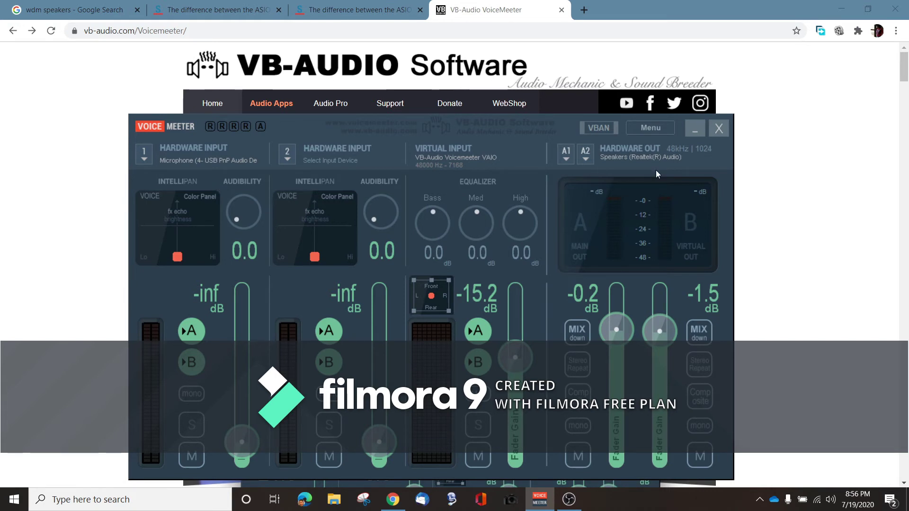
- Examine the A1 hardware output devices, then look through the Sweetwater article on ASIO, WDM and MME drivers in Chrome
{"action": "left_click", "coordinate": [569, 158]}
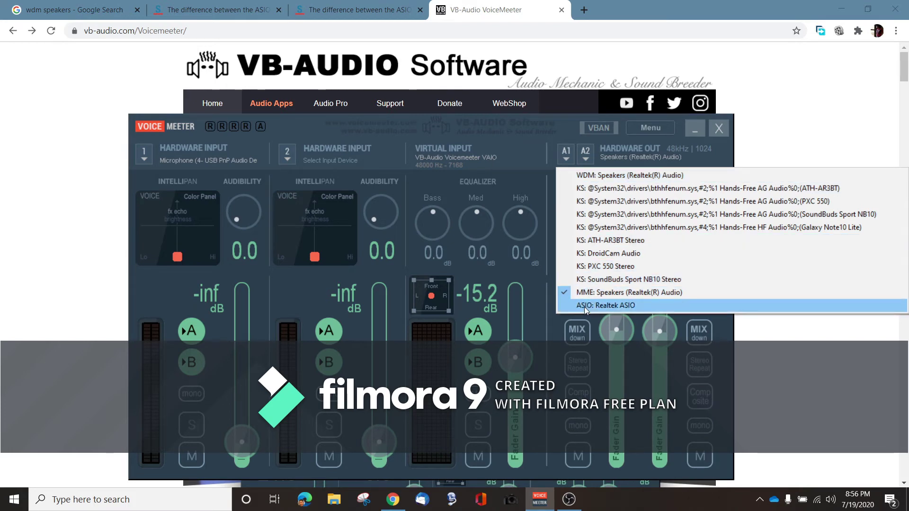
{"action": "left_click", "coordinate": [81, 101]}
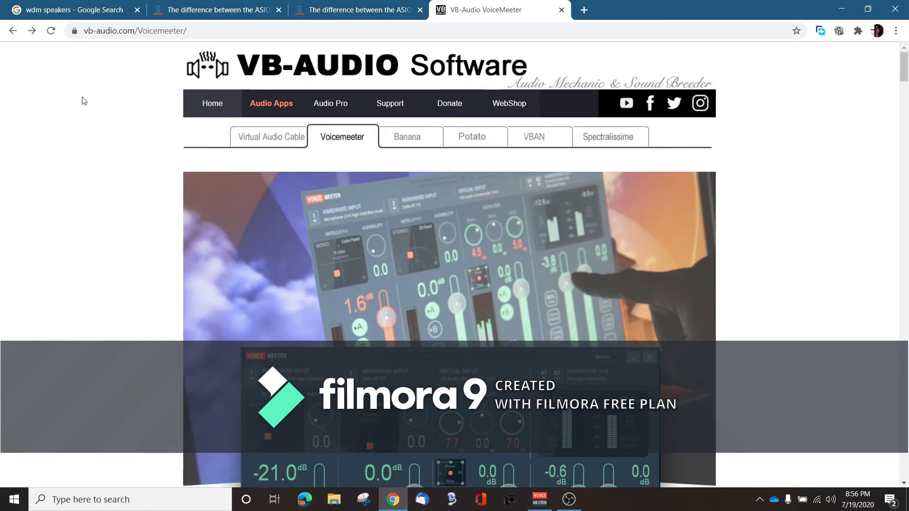
{"action": "left_click", "coordinate": [93, 13]}
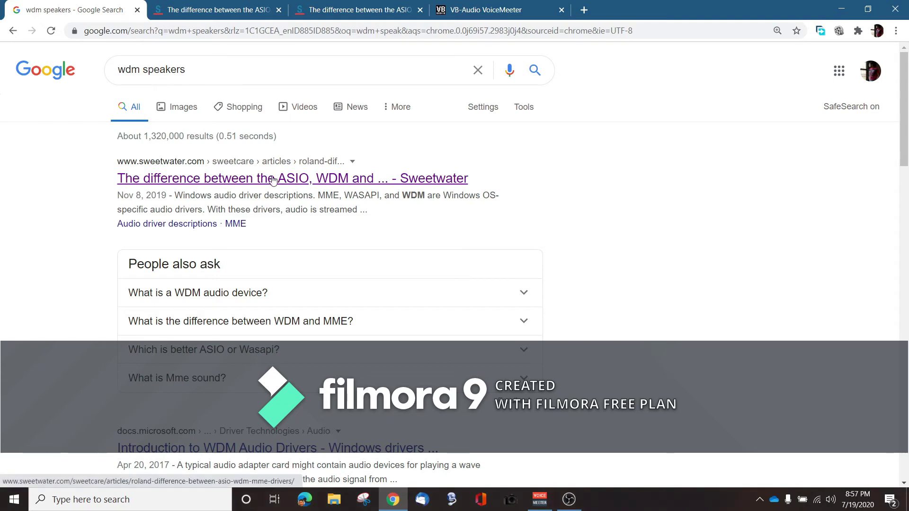
{"action": "left_click", "coordinate": [213, 5]}
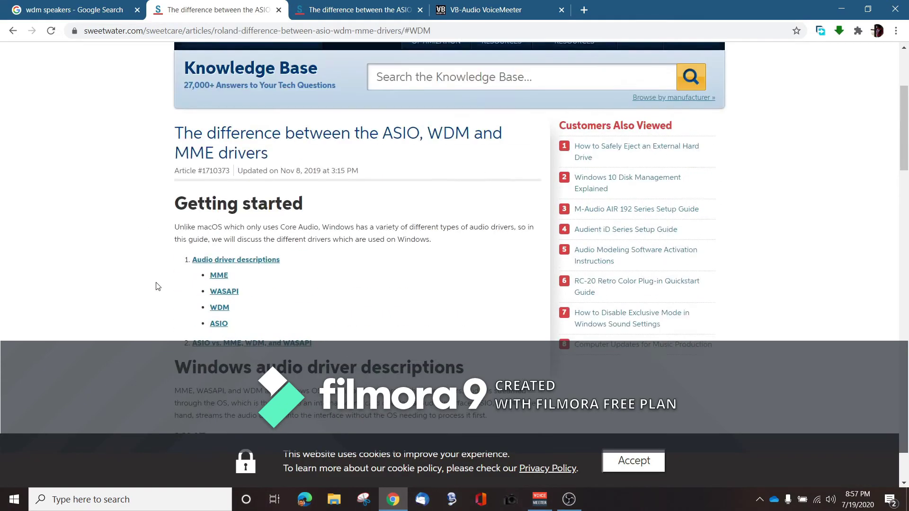
{"action": "scroll", "coordinate": [156, 284], "scroll_direction": "down", "scroll_amount": 4}
{"action": "scroll", "coordinate": [158, 286], "scroll_direction": "down", "scroll_amount": 2}
{"action": "scroll", "coordinate": [158, 287], "scroll_direction": "down", "scroll_amount": 3}
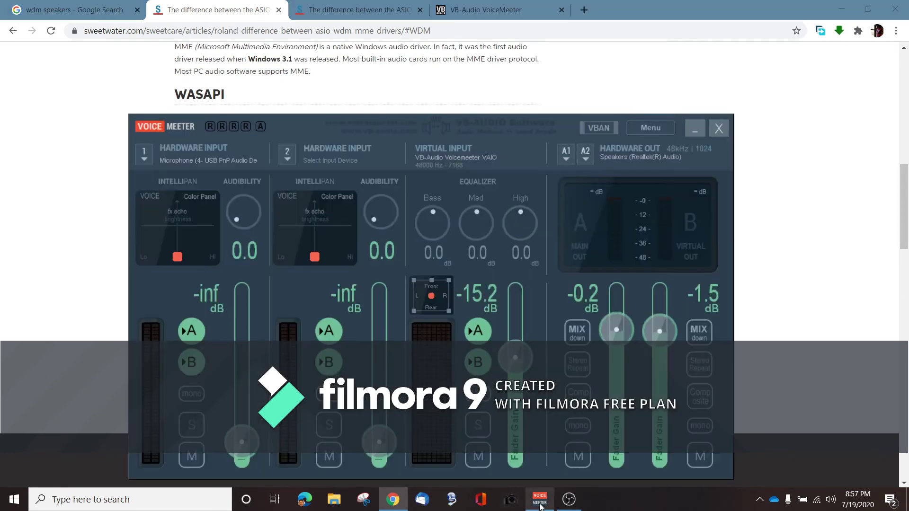
- Switch back to Voicemeeter and choose MME: Speakers (Realtek(R) Audio) as the A1 hardware output
{"action": "left_click", "coordinate": [540, 499]}
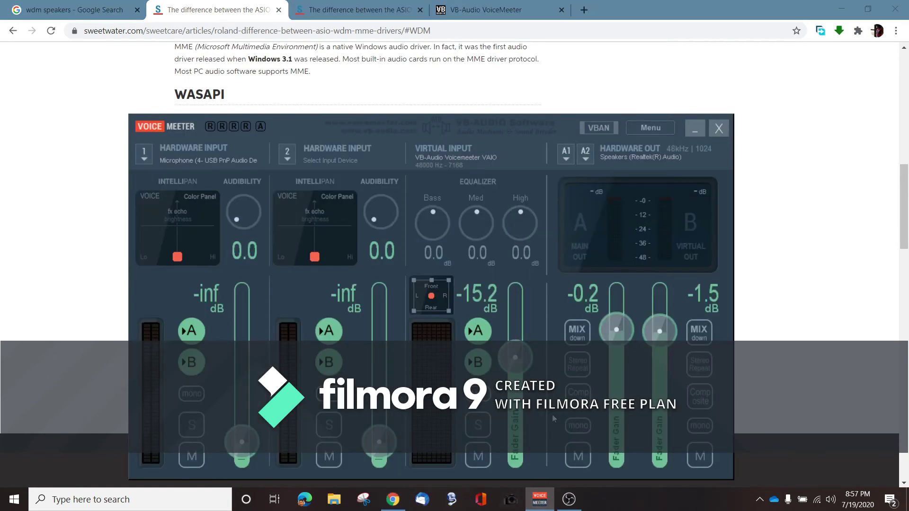
{"action": "left_click_drag", "start_coordinate": [531, 127], "coordinate": [528, 85]}
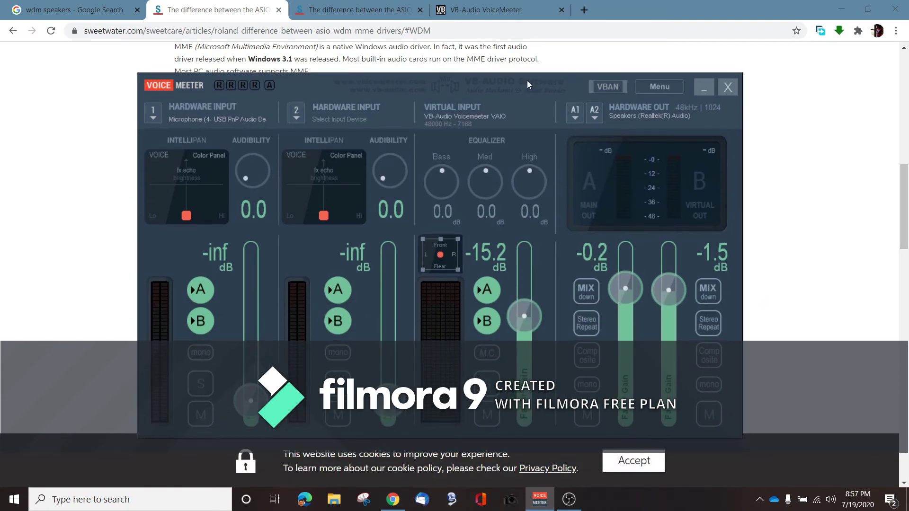
{"action": "left_click", "coordinate": [580, 114]}
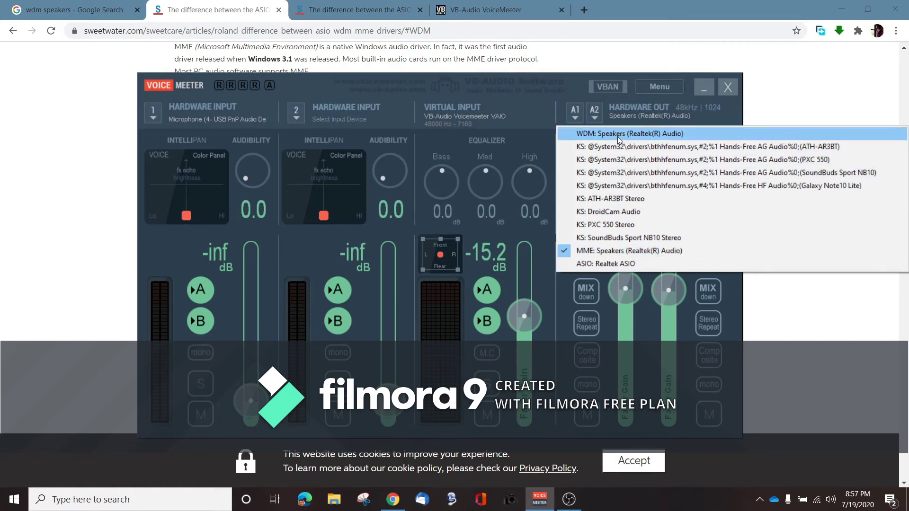
{"action": "left_click", "coordinate": [615, 253]}
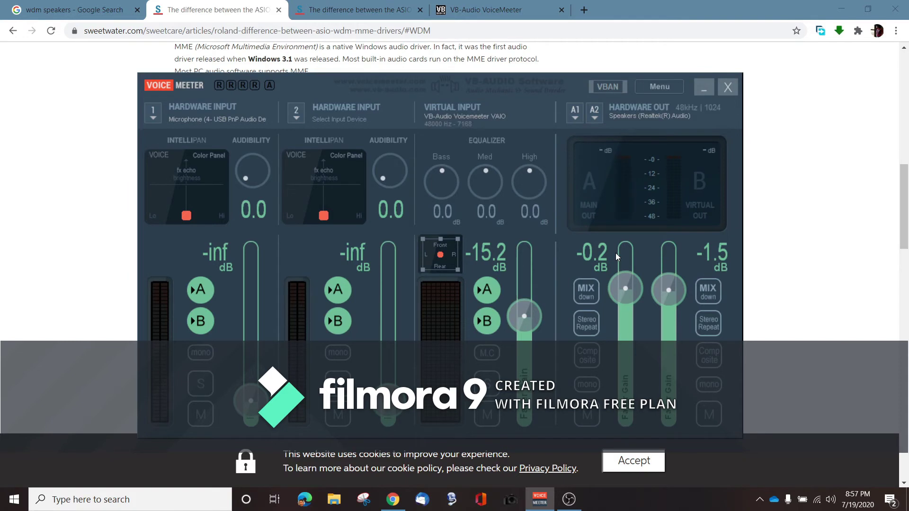
- Examine the device choices for Hardware Input 1 and the A1 hardware output, leaving both selections as they are
{"action": "left_click_drag", "start_coordinate": [301, 84], "coordinate": [316, 53]}
{"action": "left_click", "coordinate": [164, 89]}
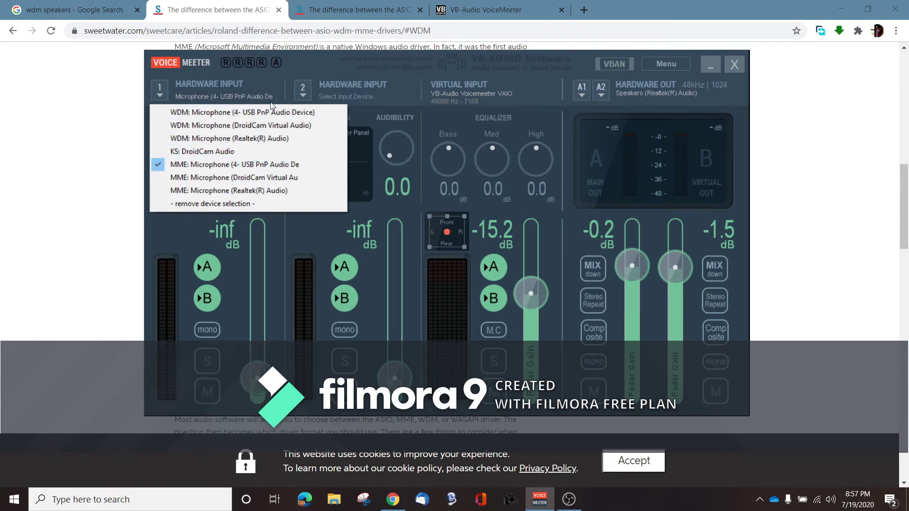
{"action": "left_click", "coordinate": [568, 55]}
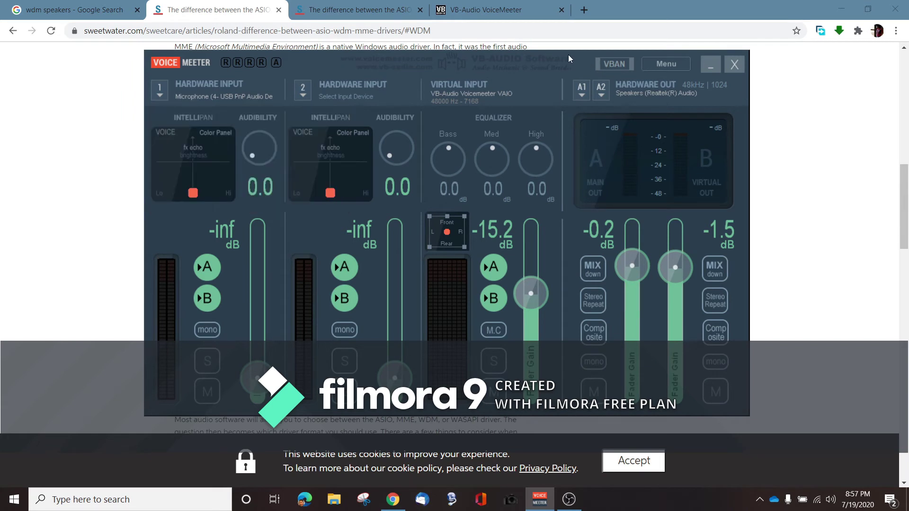
{"action": "left_click", "coordinate": [580, 96]}
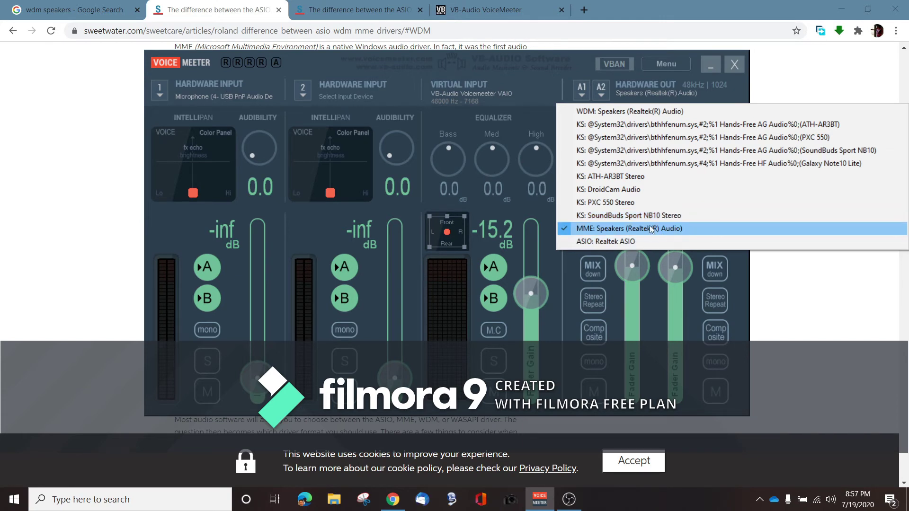
{"action": "left_click", "coordinate": [390, 59]}
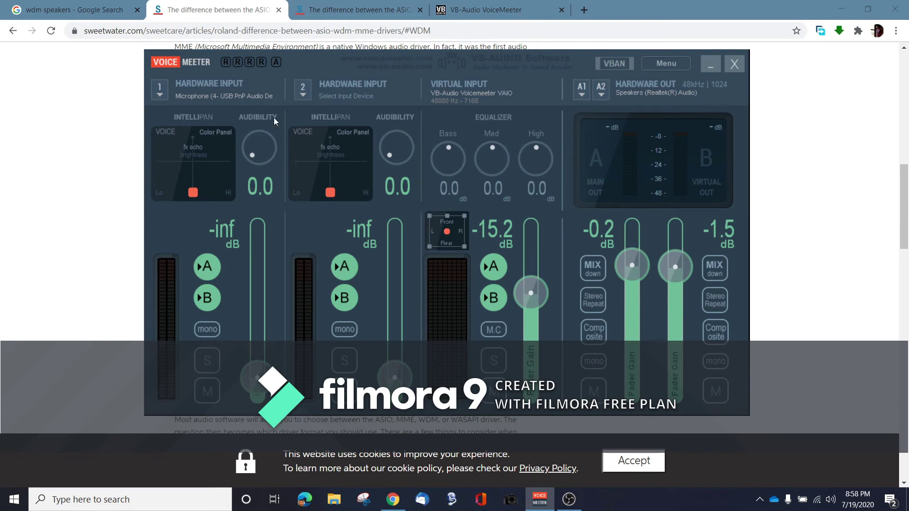
- Select MME: Microphone (4- USB PnP Audio De as the Hardware Input 1 device and set the main output A fader gain to 2.9 dB
{"action": "left_click", "coordinate": [163, 91]}
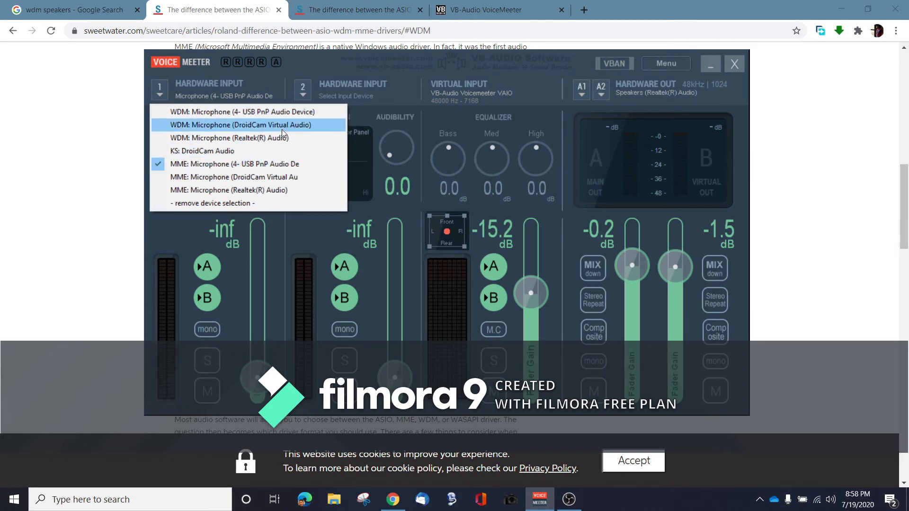
{"action": "left_click", "coordinate": [260, 165]}
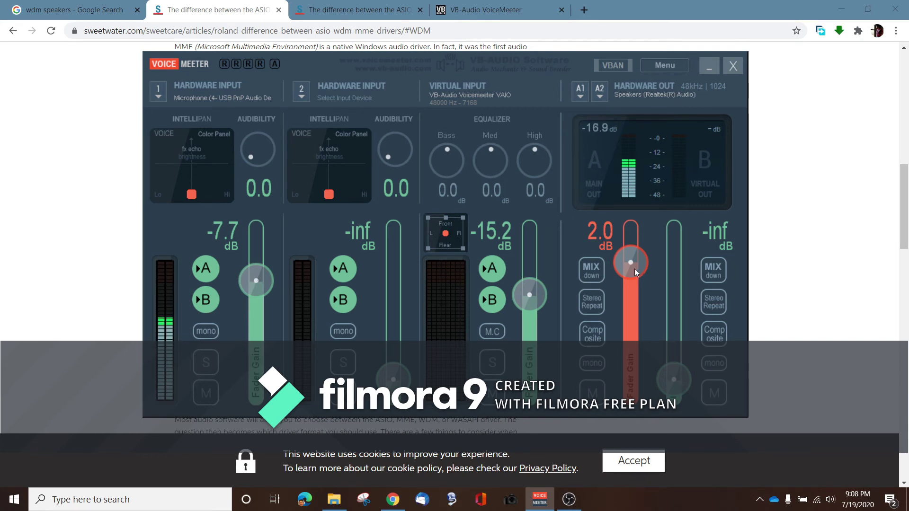
{"action": "mouse_move", "coordinate": [634, 266]}
{"action": "left_mouse_down"}
{"action": "mouse_move", "coordinate": [635, 244]}
{"action": "mouse_move", "coordinate": [634, 274]}
{"action": "mouse_move", "coordinate": [634, 256]}
{"action": "mouse_move", "coordinate": [632, 274]}
{"action": "mouse_move", "coordinate": [631, 263]}
{"action": "left_mouse_up"}
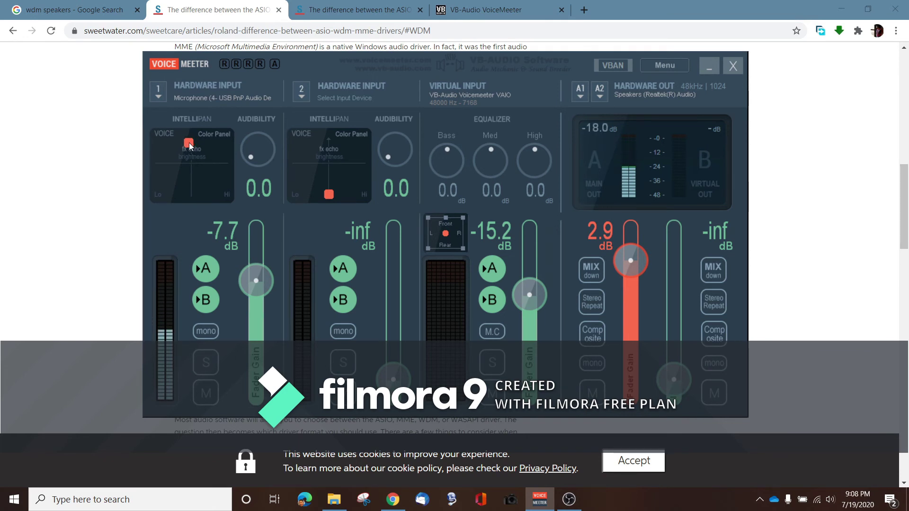
- Try several Intellipan Color Panel positions for Hardware Input 1 between Lo and Hi, finishing with the marker at the panel's bottom centre
{"action": "left_click_drag", "start_coordinate": [190, 144], "coordinate": [158, 143]}
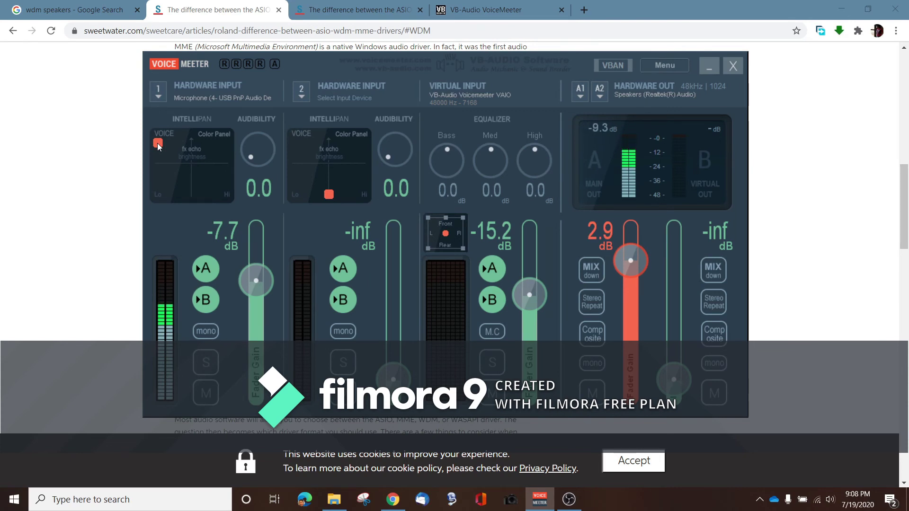
{"action": "left_click_drag", "start_coordinate": [158, 143], "coordinate": [232, 142]}
{"action": "left_click_drag", "start_coordinate": [187, 152], "coordinate": [147, 192]}
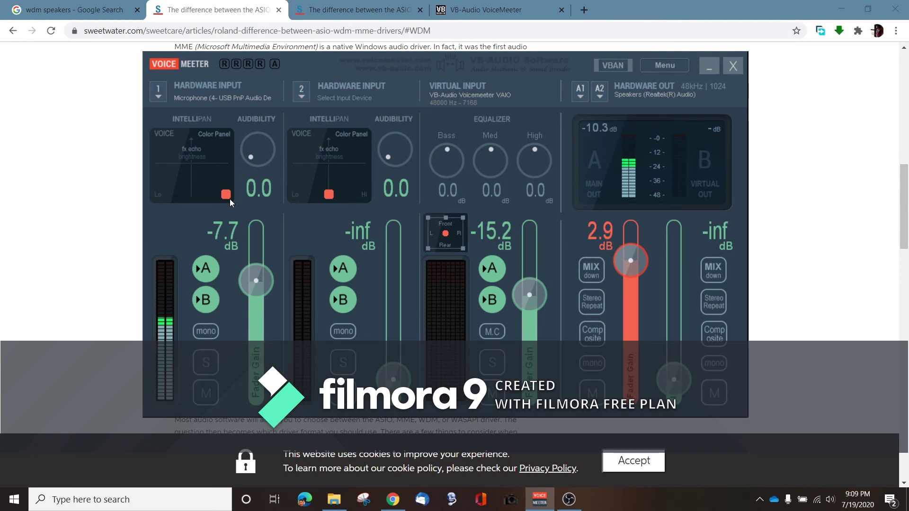
{"action": "left_click_drag", "start_coordinate": [201, 198], "coordinate": [205, 177]}
{"action": "left_click_drag", "start_coordinate": [182, 174], "coordinate": [191, 200]}
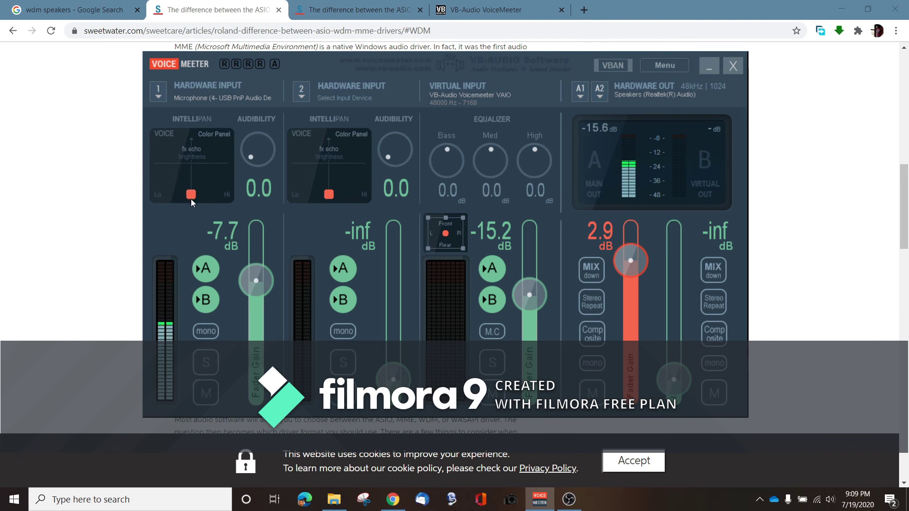